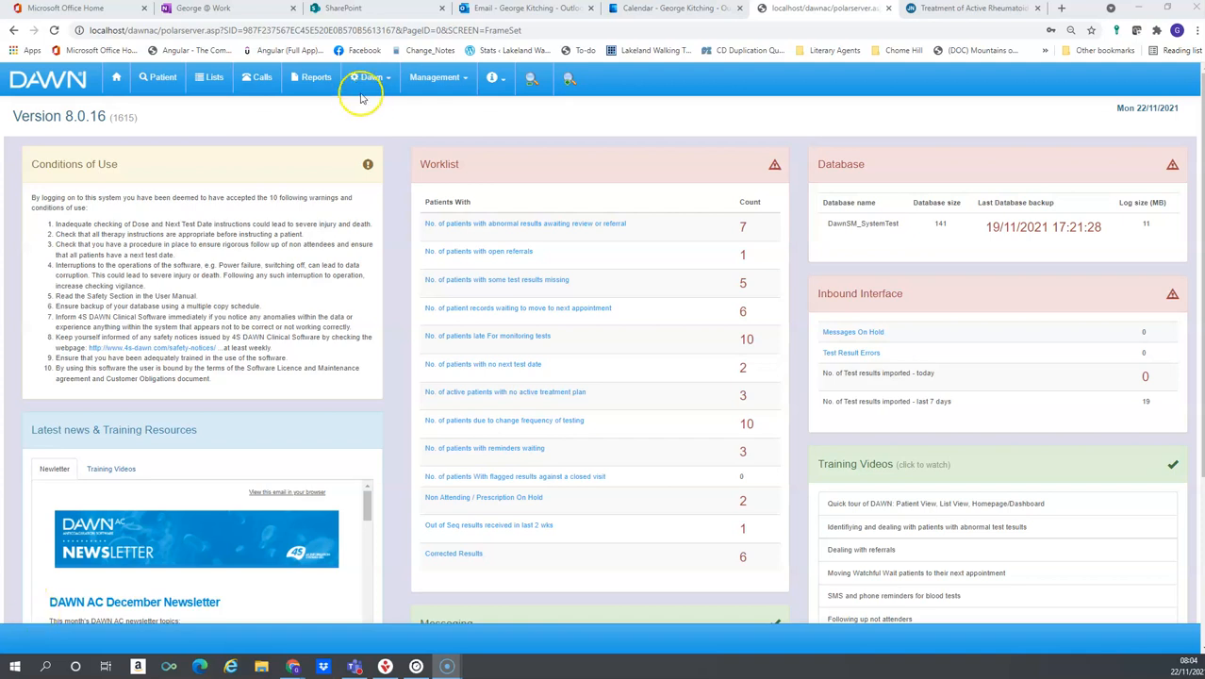
# Search for the test patient by last and first name and open the patient record
pyautogui.click(148, 79)
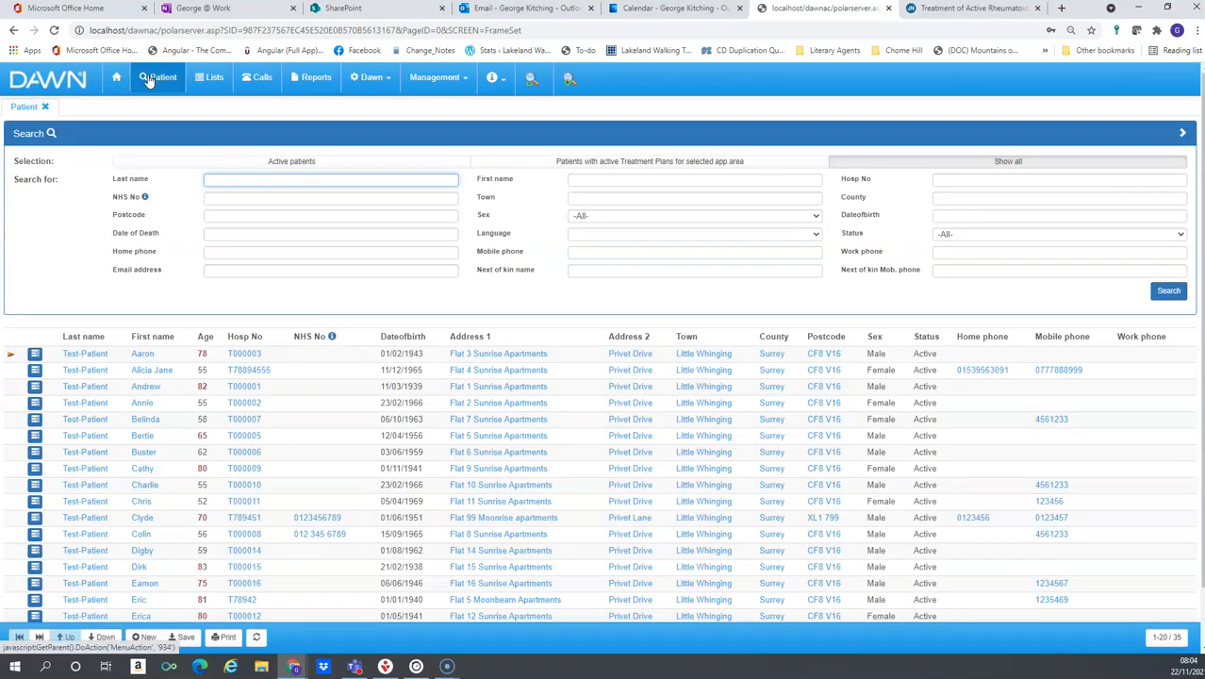
pyautogui.write('Test-P')
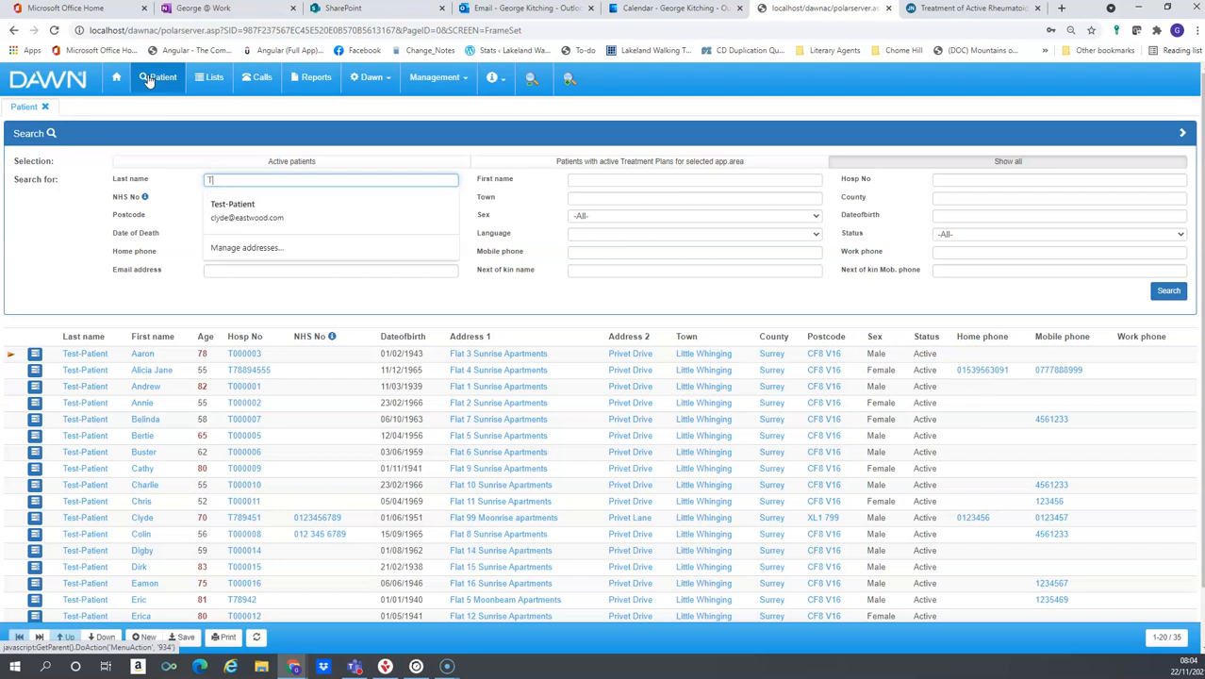
pyautogui.write('atient')
pyautogui.press('Tab')
pyautogui.write('Clyde')
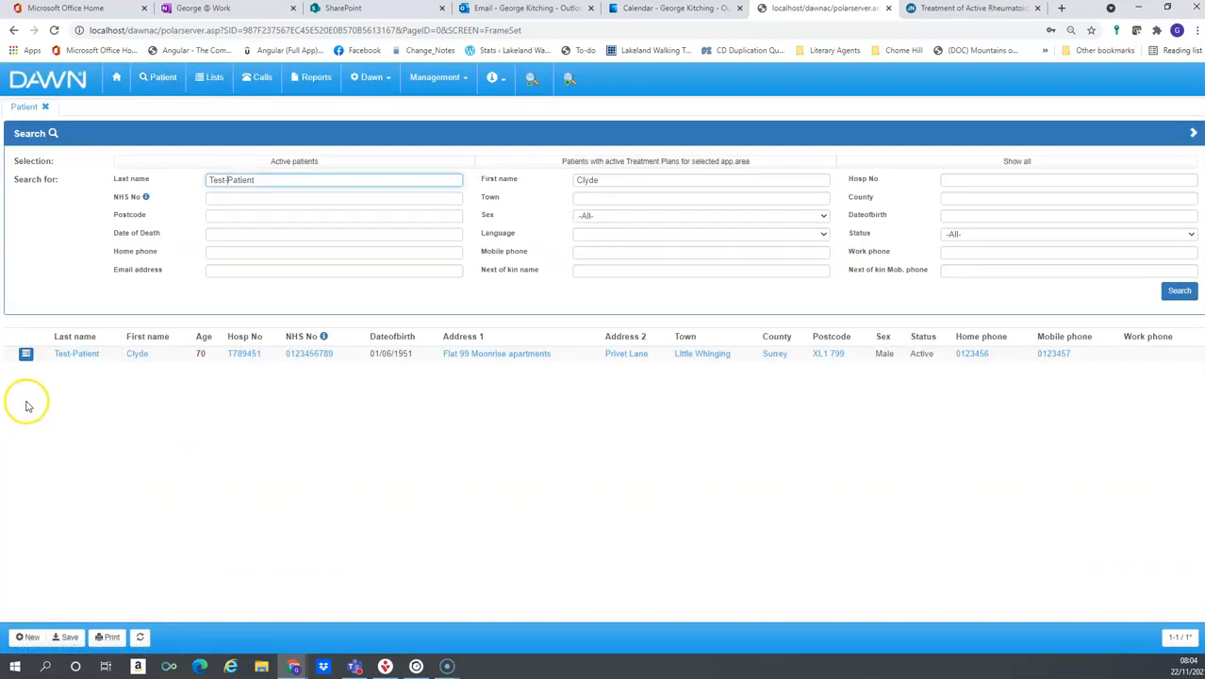
pyautogui.click(94, 353)
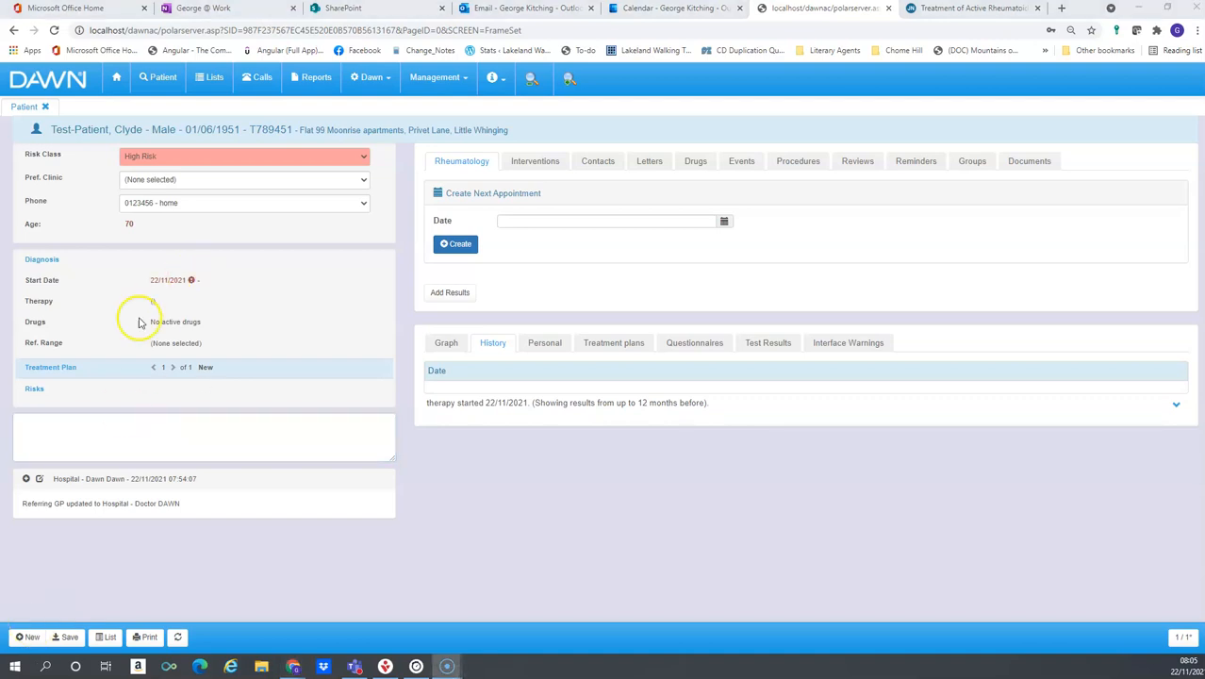
# Open the patient's treatment plan and add a new primary diagnosis of Rheumatoid arthritis (Seropositive)
pyautogui.click(66, 372)
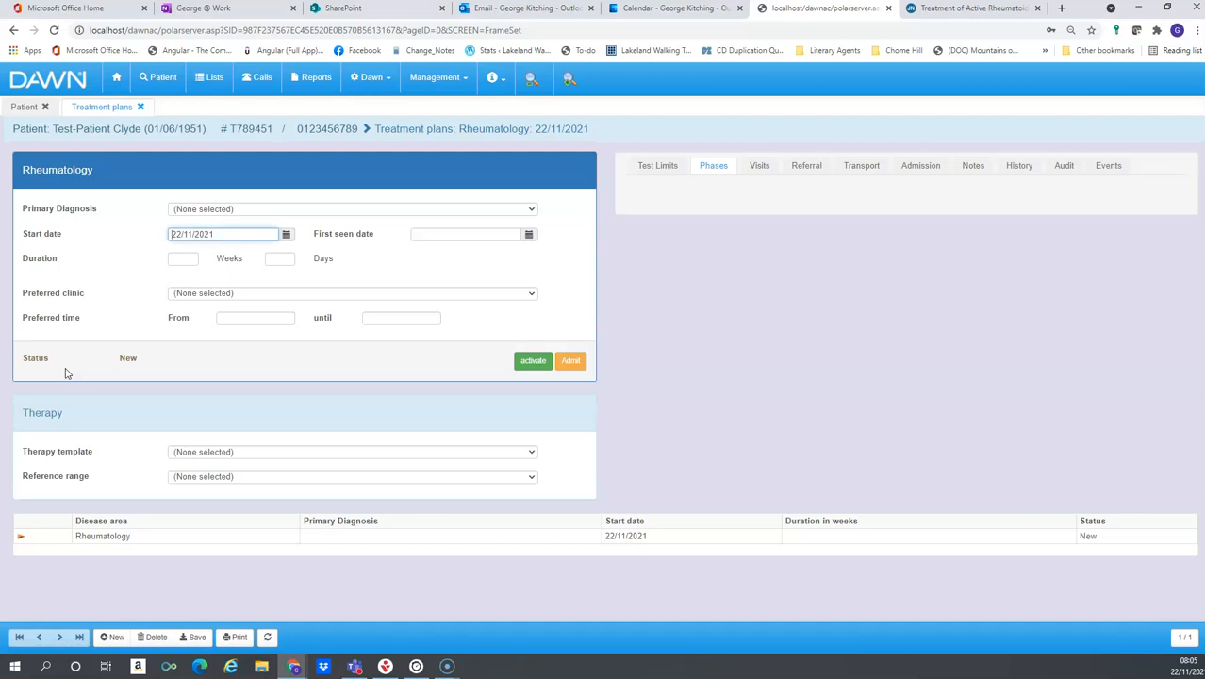
pyautogui.click(530, 209)
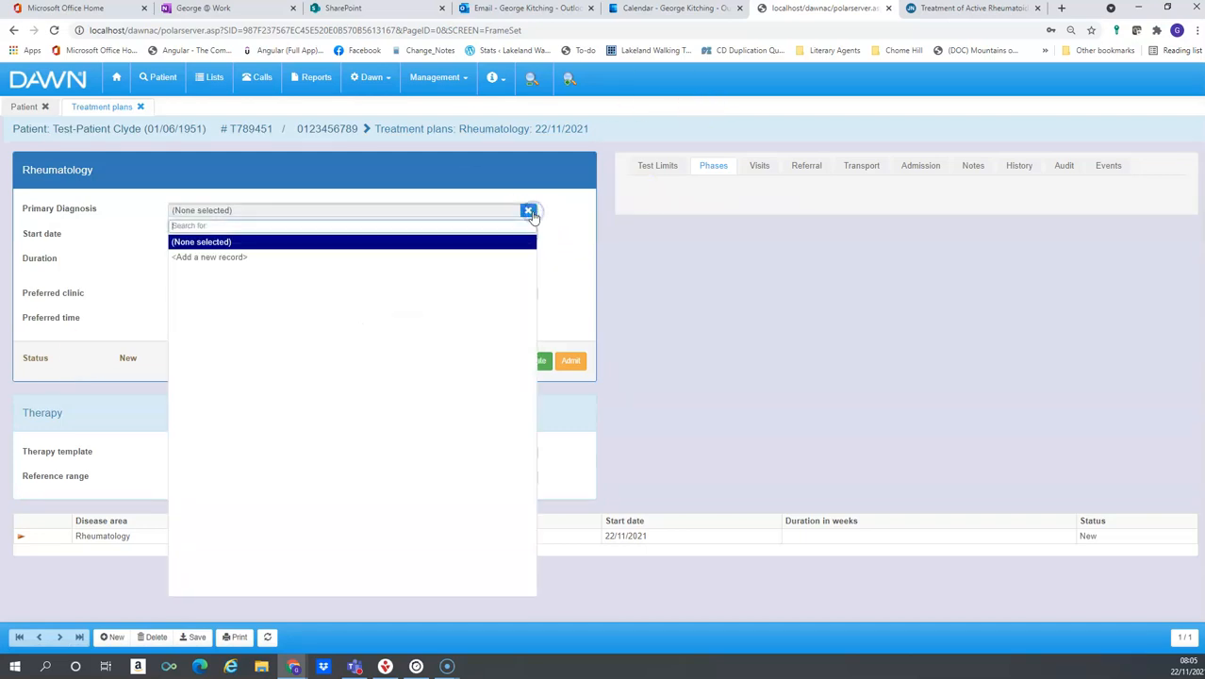
pyautogui.click(389, 256)
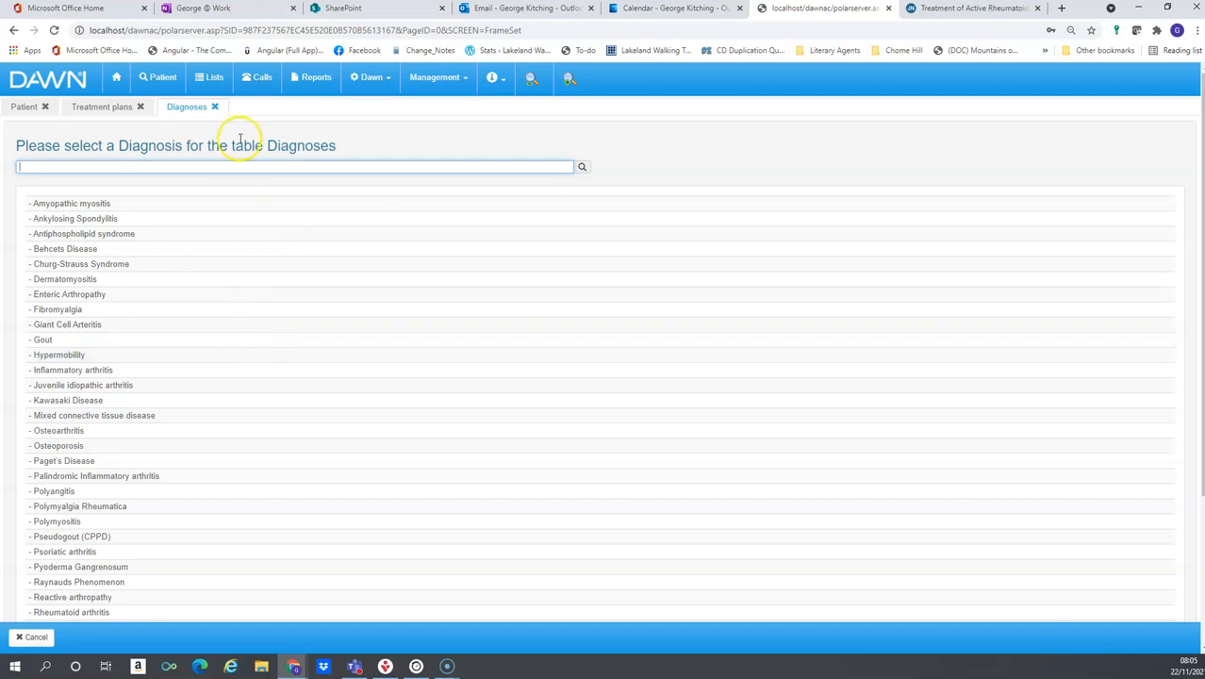
pyautogui.write('rhe')
pyautogui.click(134, 248)
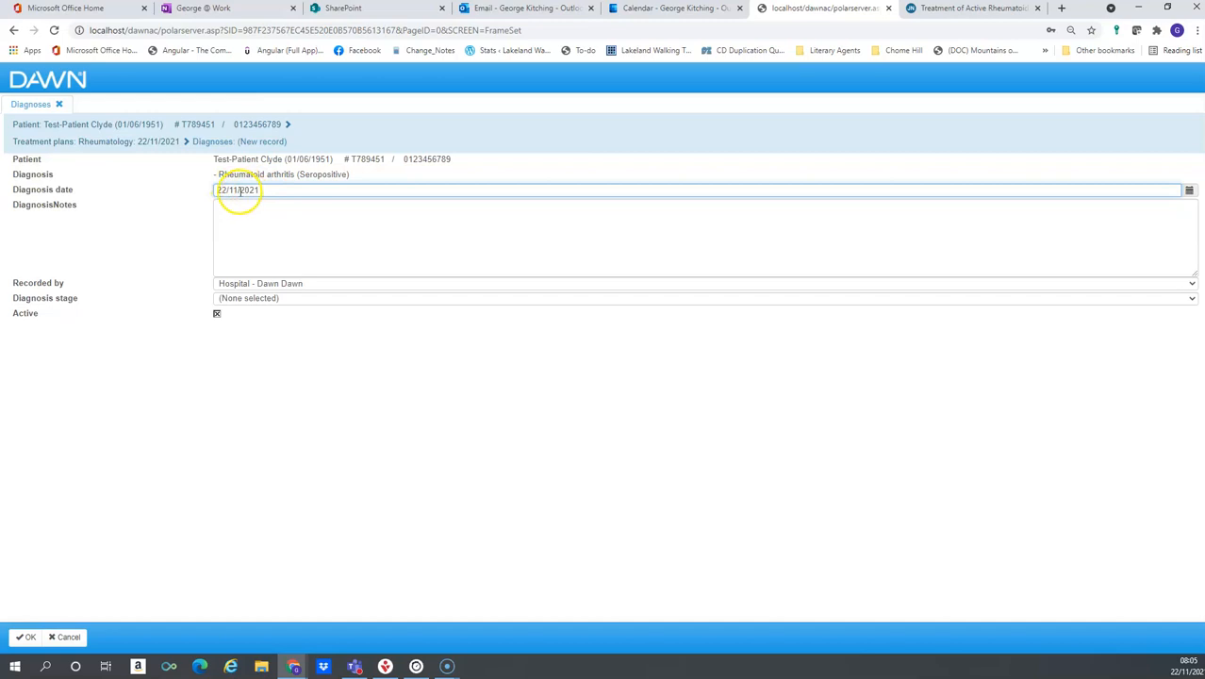
# Set the diagnosis date to 01/11/2021 and confirm the diagnosis record
pyautogui.moveTo(227, 190); pyautogui.dragTo(214, 191)
pyautogui.write('01')
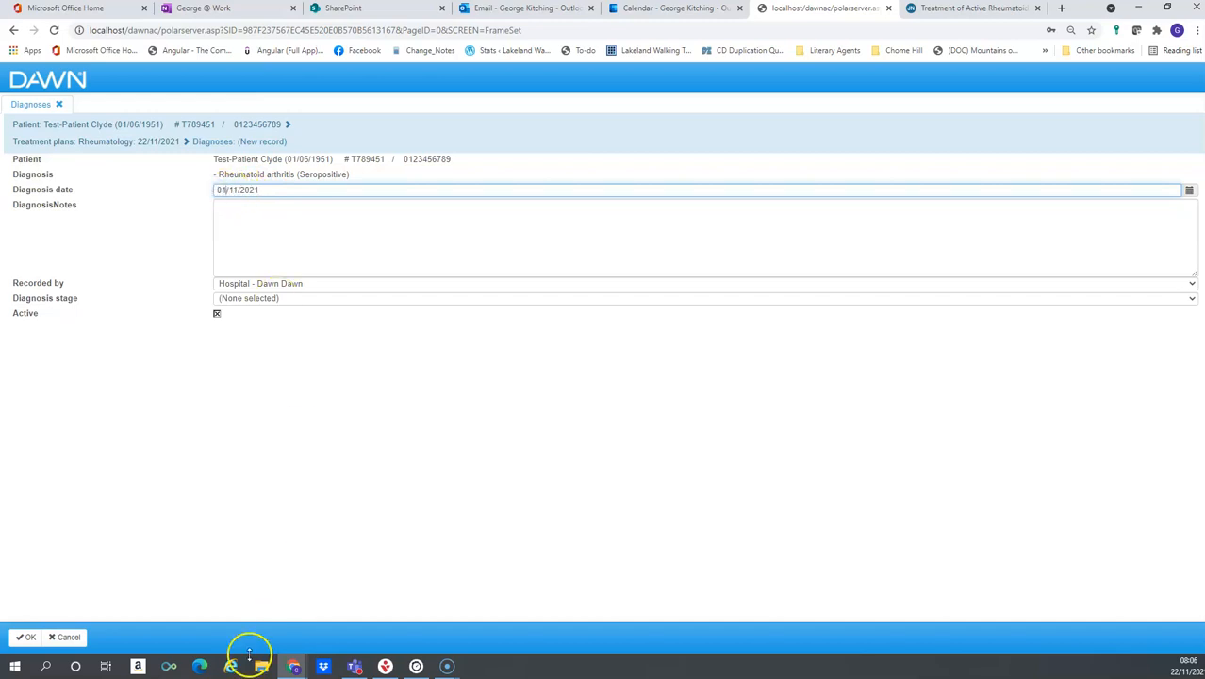
pyautogui.click(21, 644)
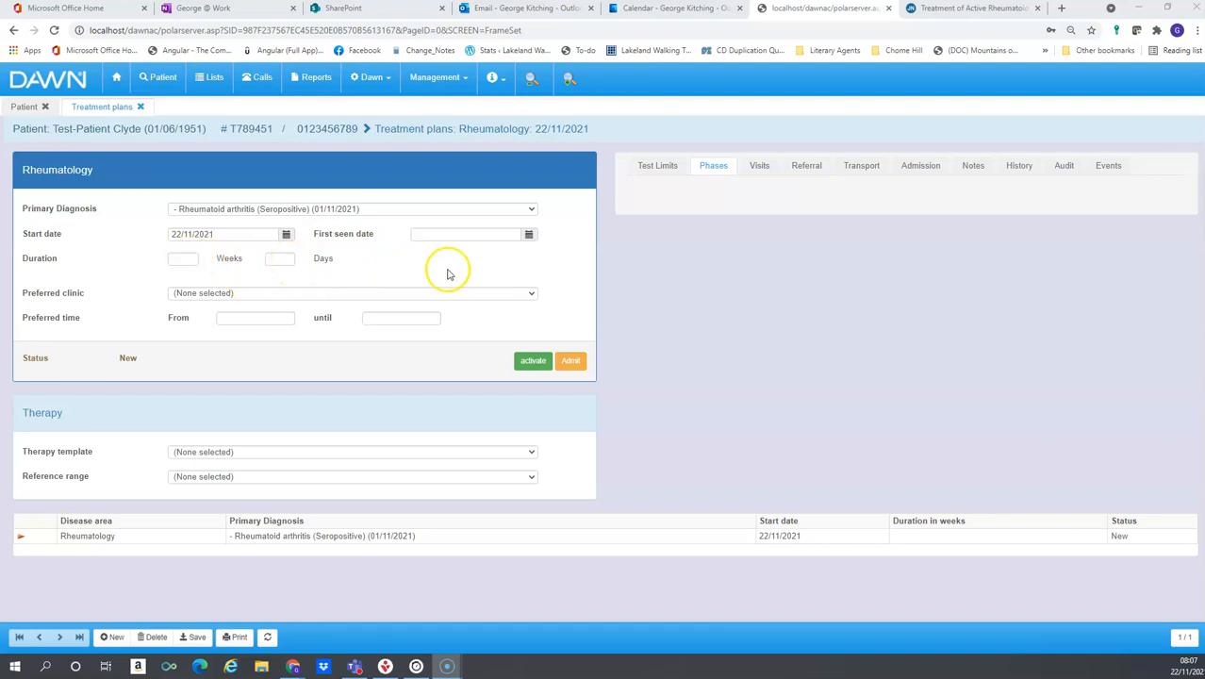
pyautogui.click(532, 293)
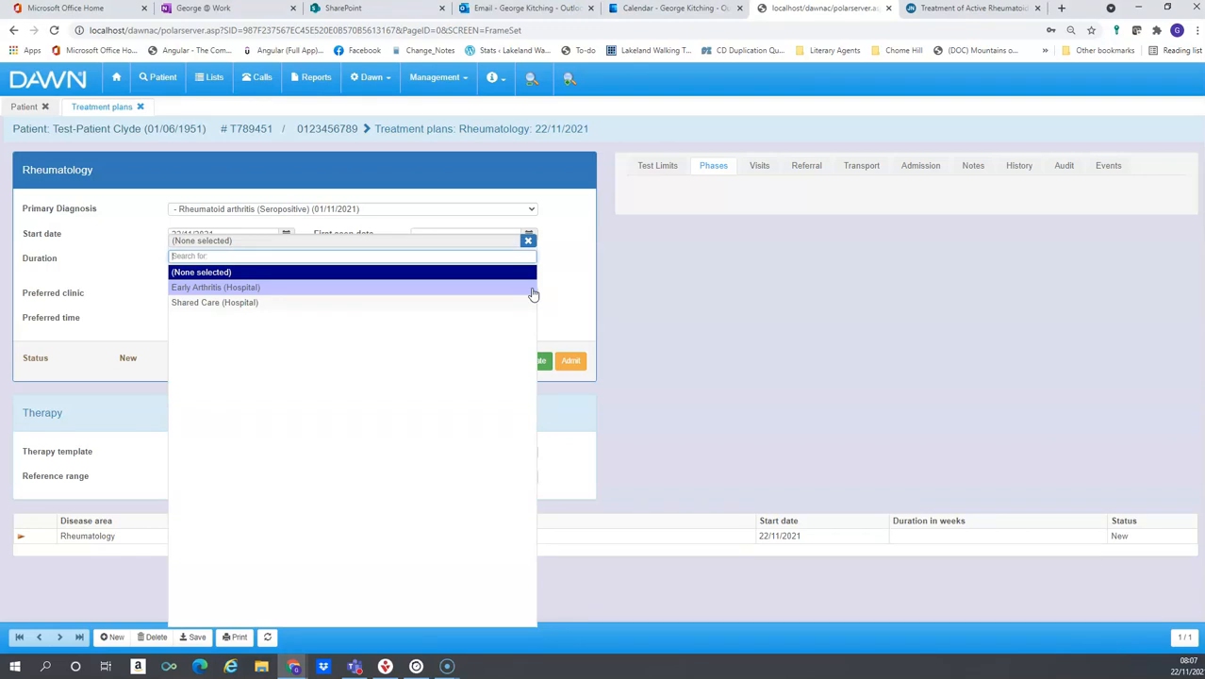
pyautogui.click(449, 288)
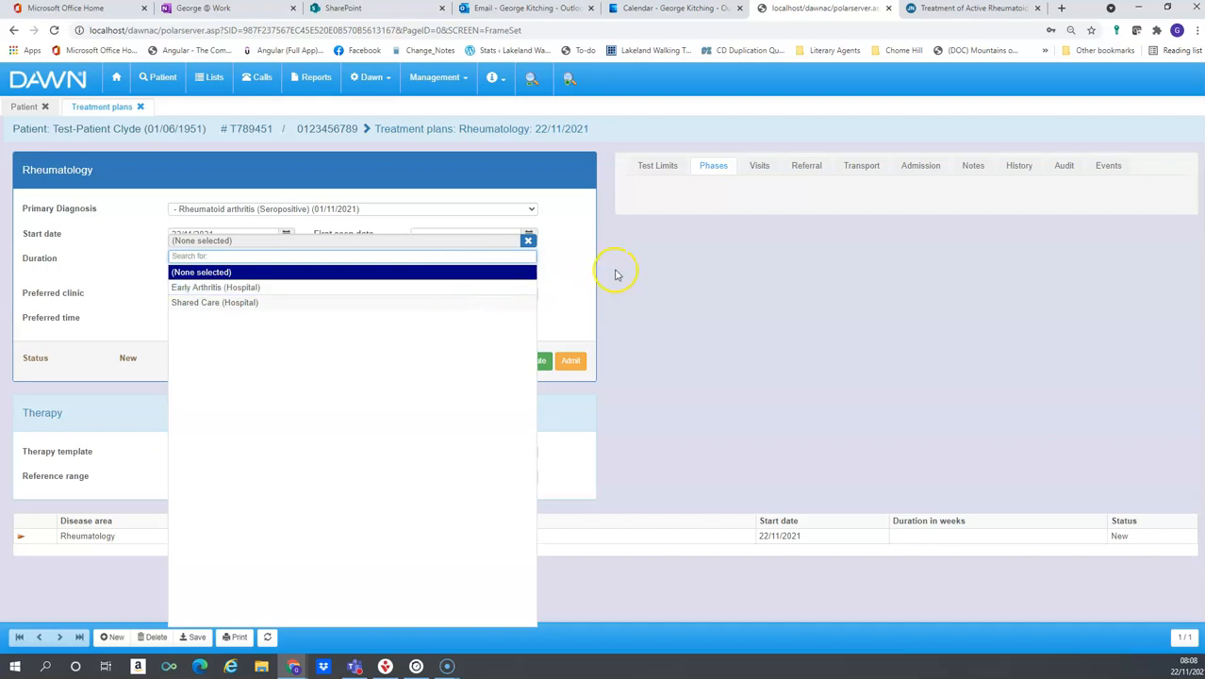
pyautogui.click(556, 293)
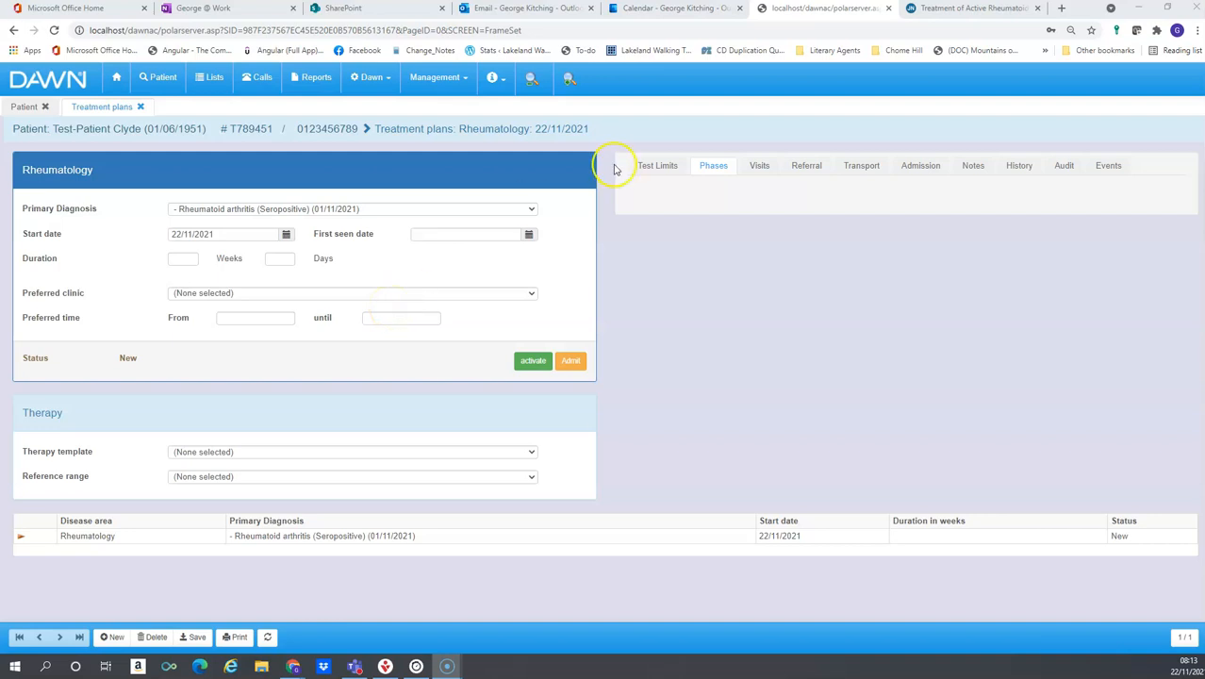
# Set the treatment plan's therapy template to Rheumatology - RH BSR Monitoring
pyautogui.click(529, 456)
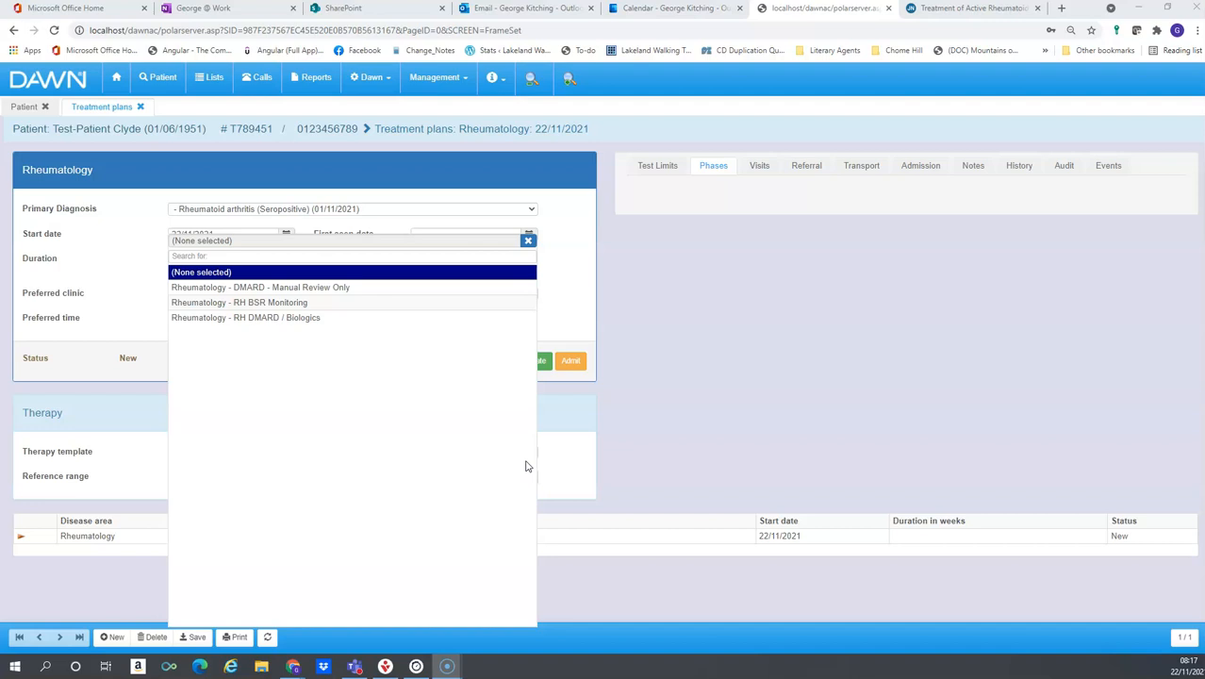
pyautogui.click(368, 318)
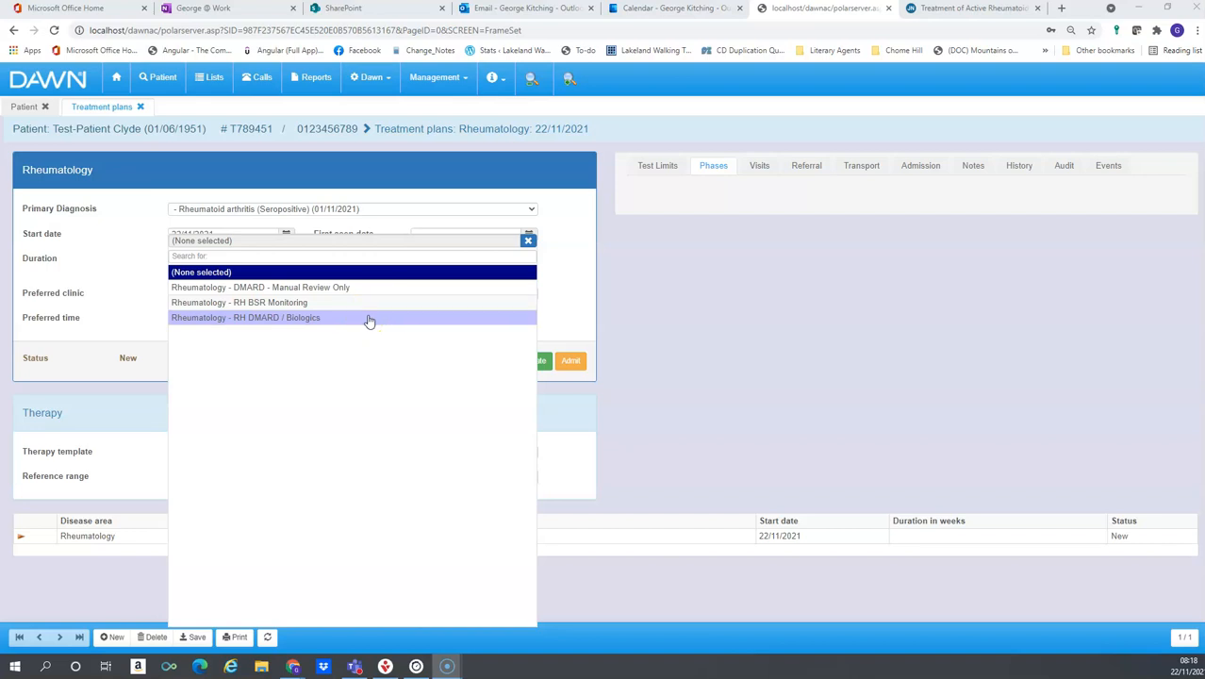
pyautogui.click(374, 289)
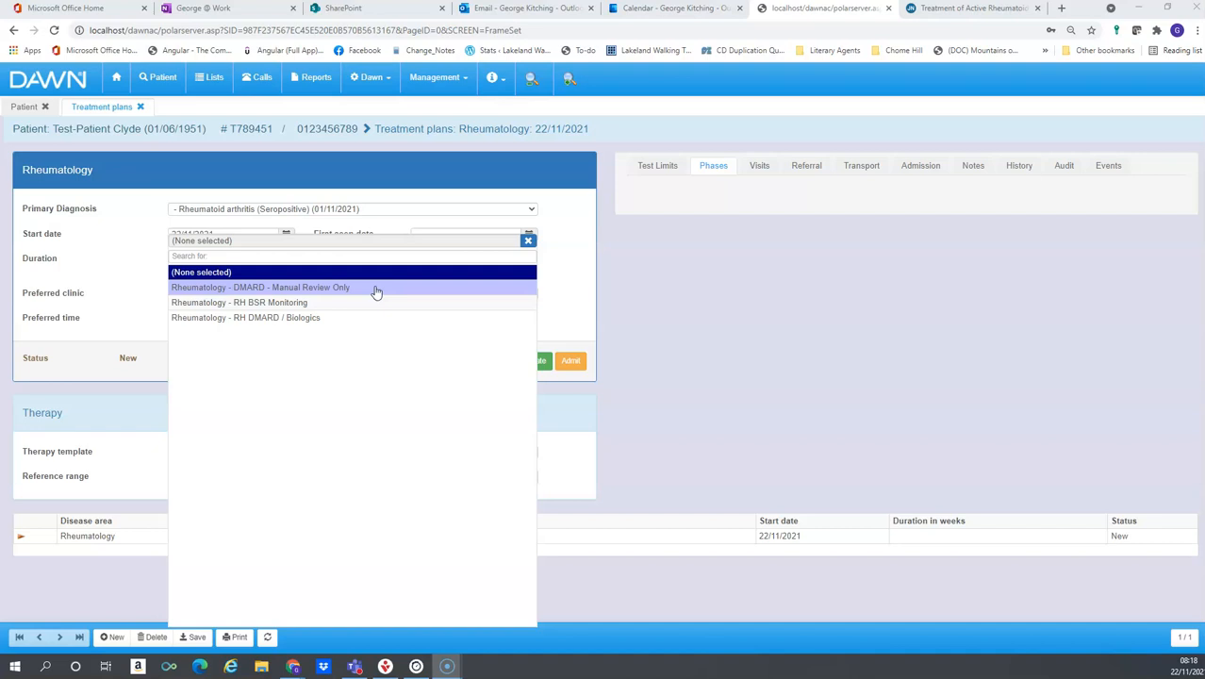
pyautogui.click(366, 305)
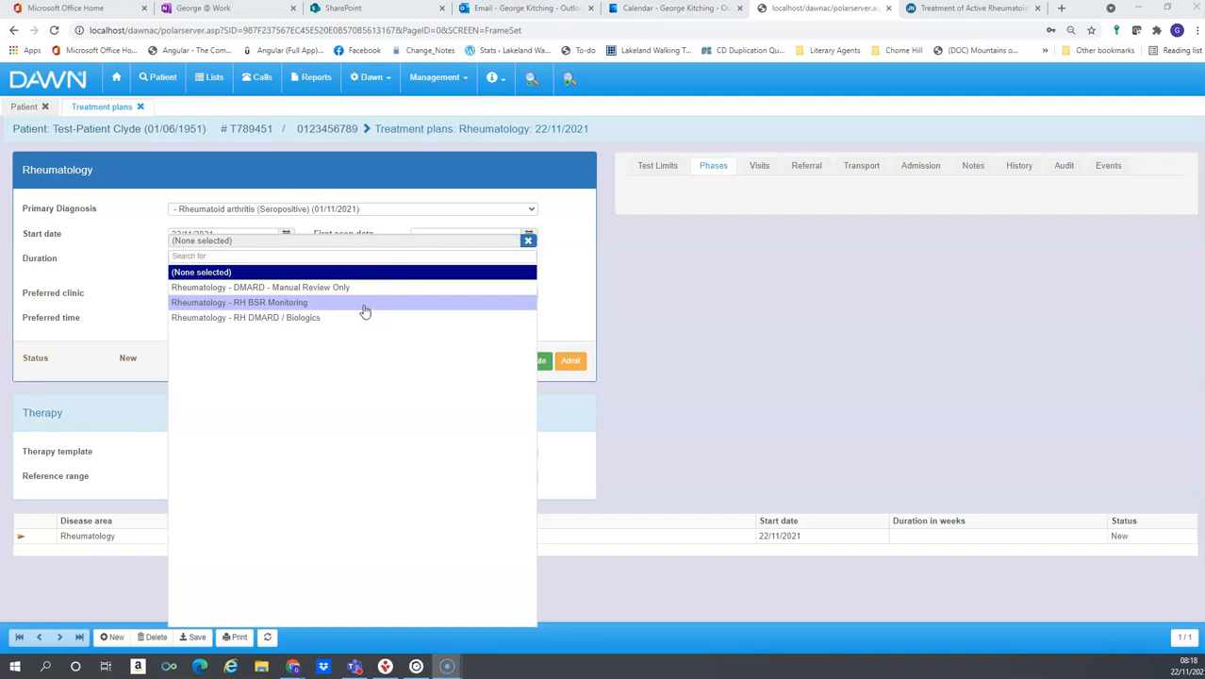
pyautogui.click(364, 294)
pyautogui.click(363, 303)
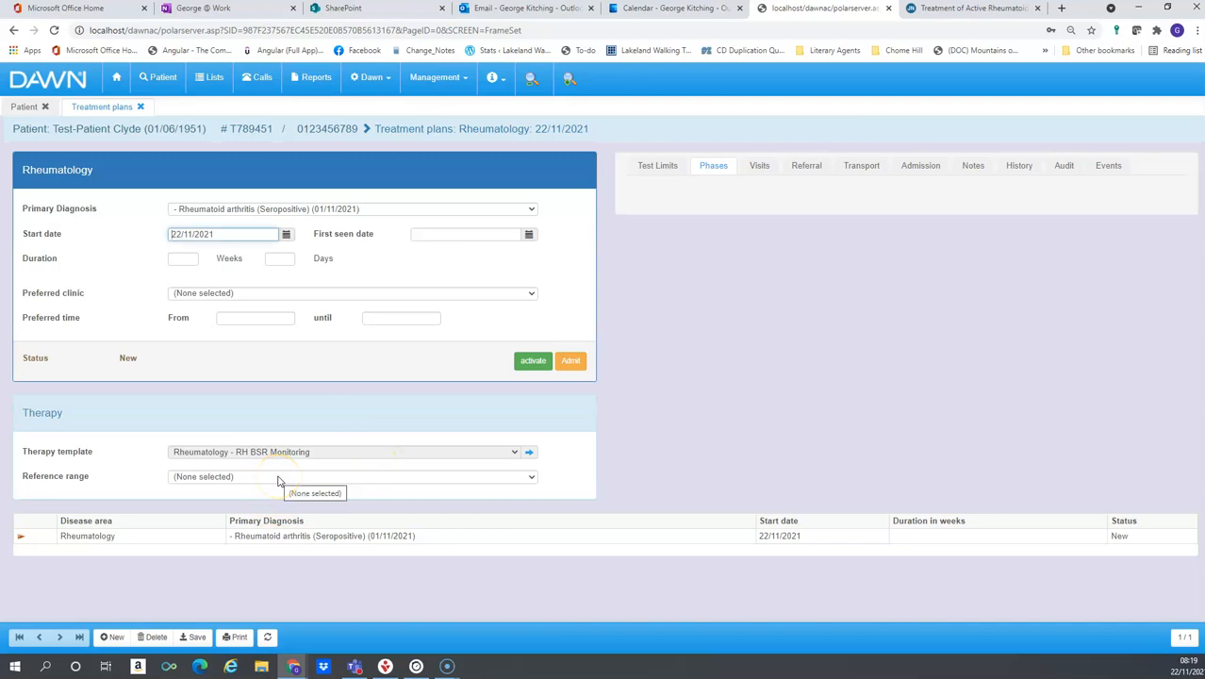
pyautogui.click(532, 478)
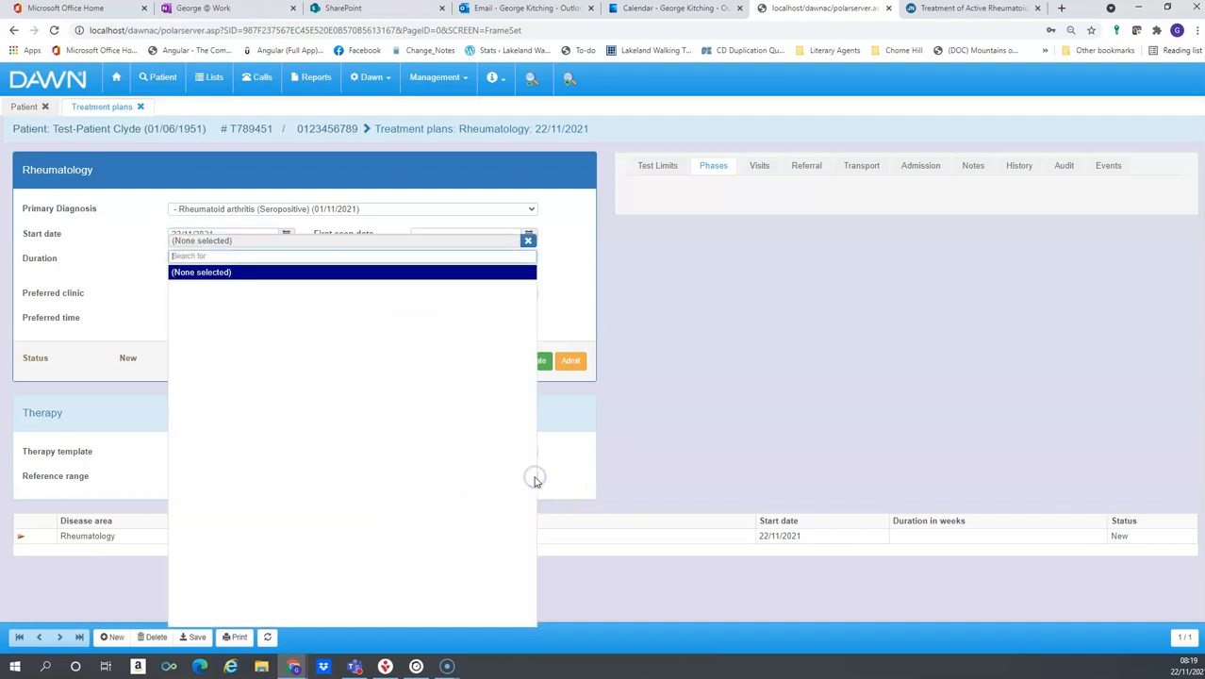
pyautogui.click(559, 483)
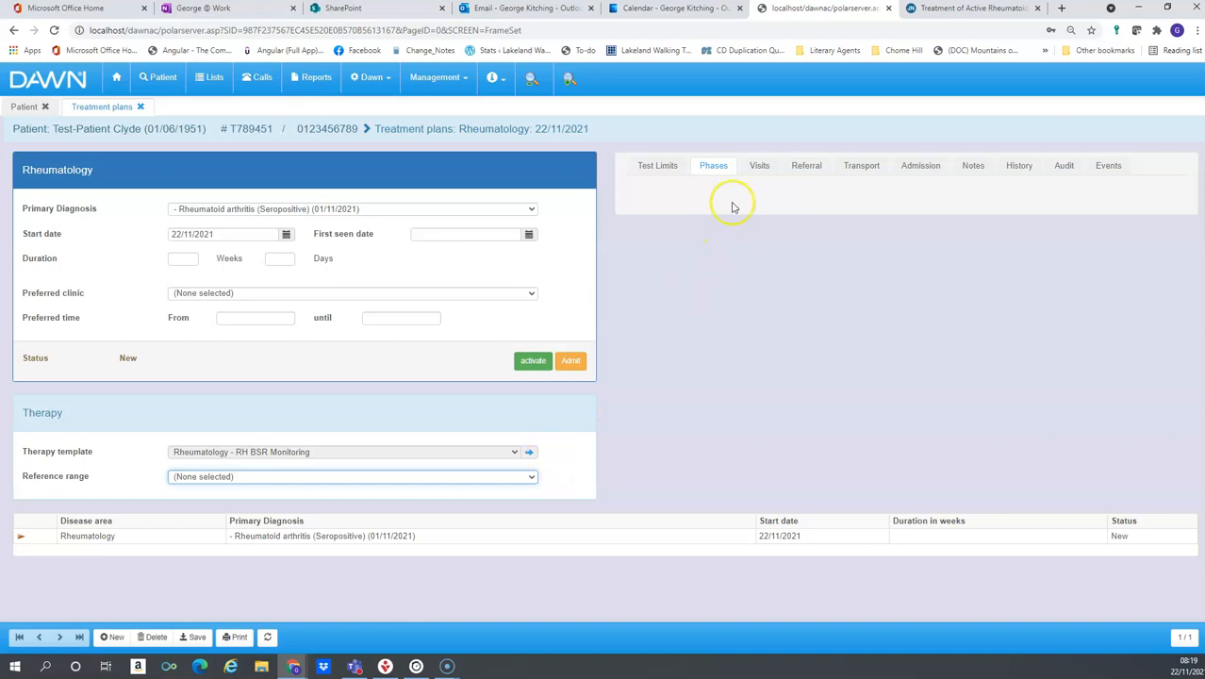
# Set the referral's consultant to the Hospital support consultant
pyautogui.click(796, 174)
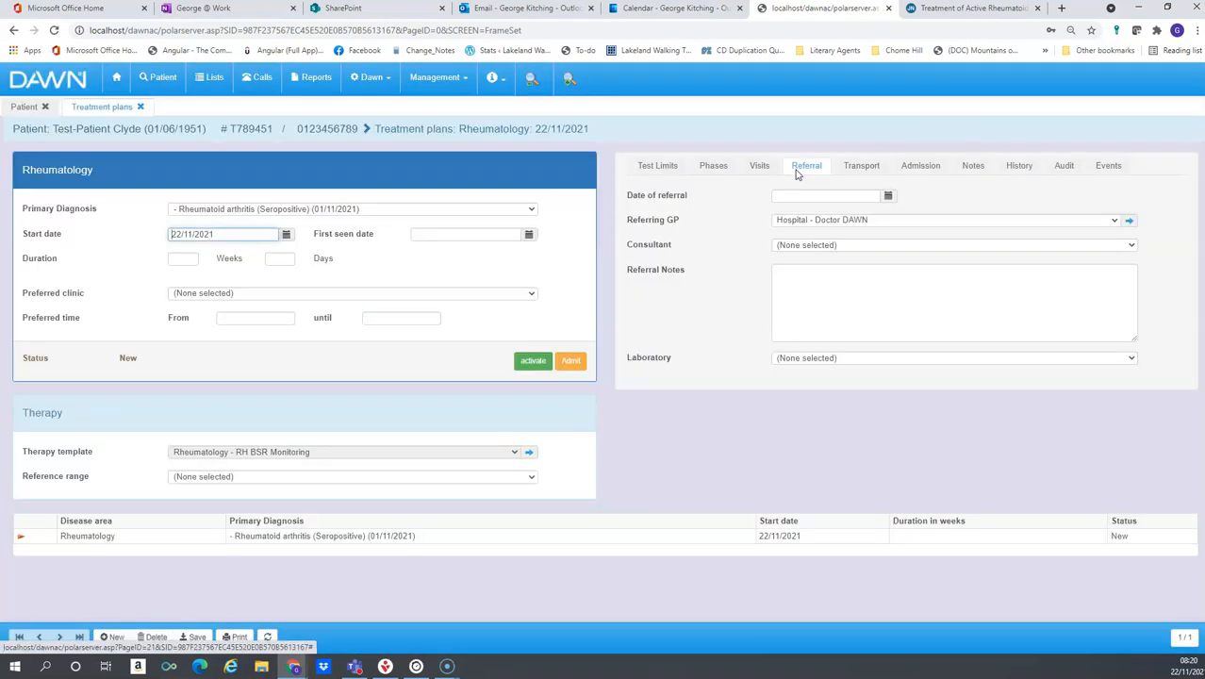
pyautogui.click(844, 247)
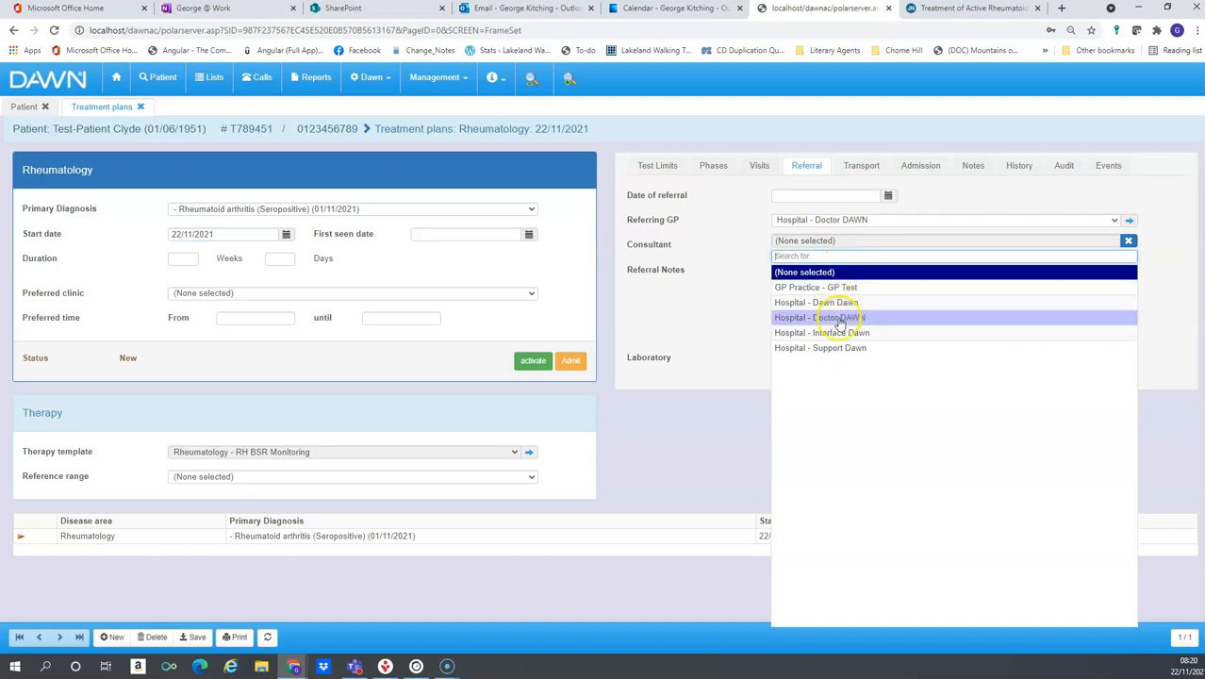
pyautogui.click(833, 348)
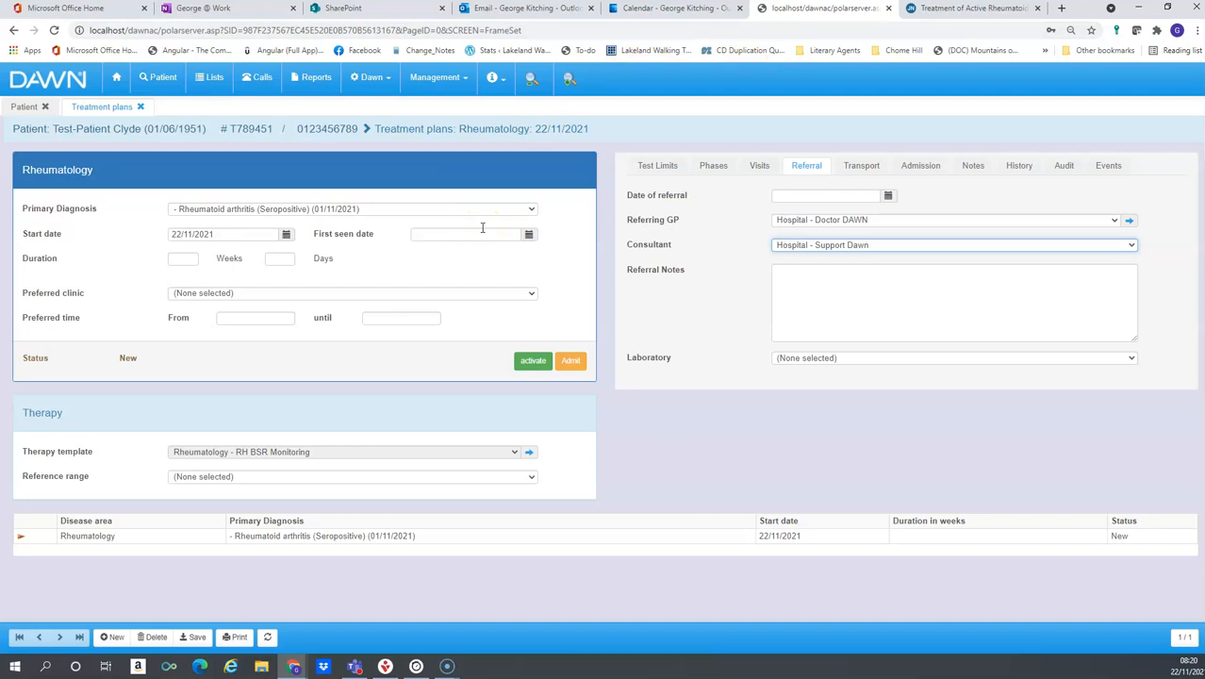
# Activate the treatment plan, acknowledge the activation notice, and return to the patient record
pyautogui.click(533, 362)
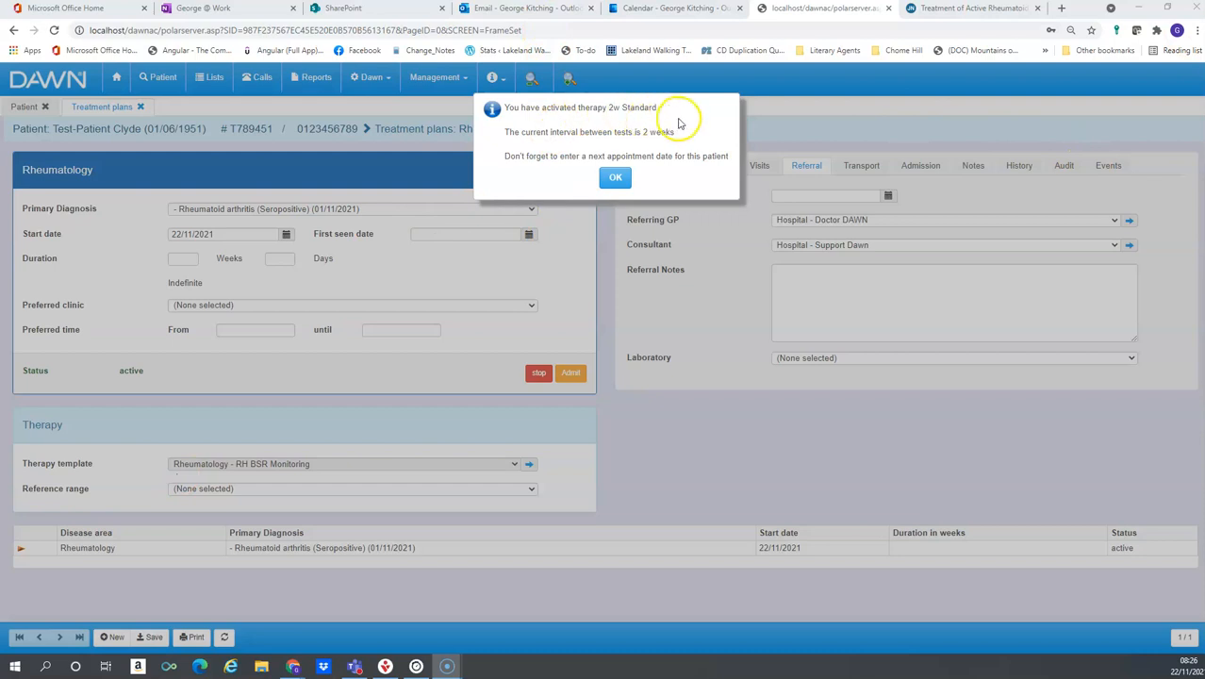
pyautogui.click(615, 177)
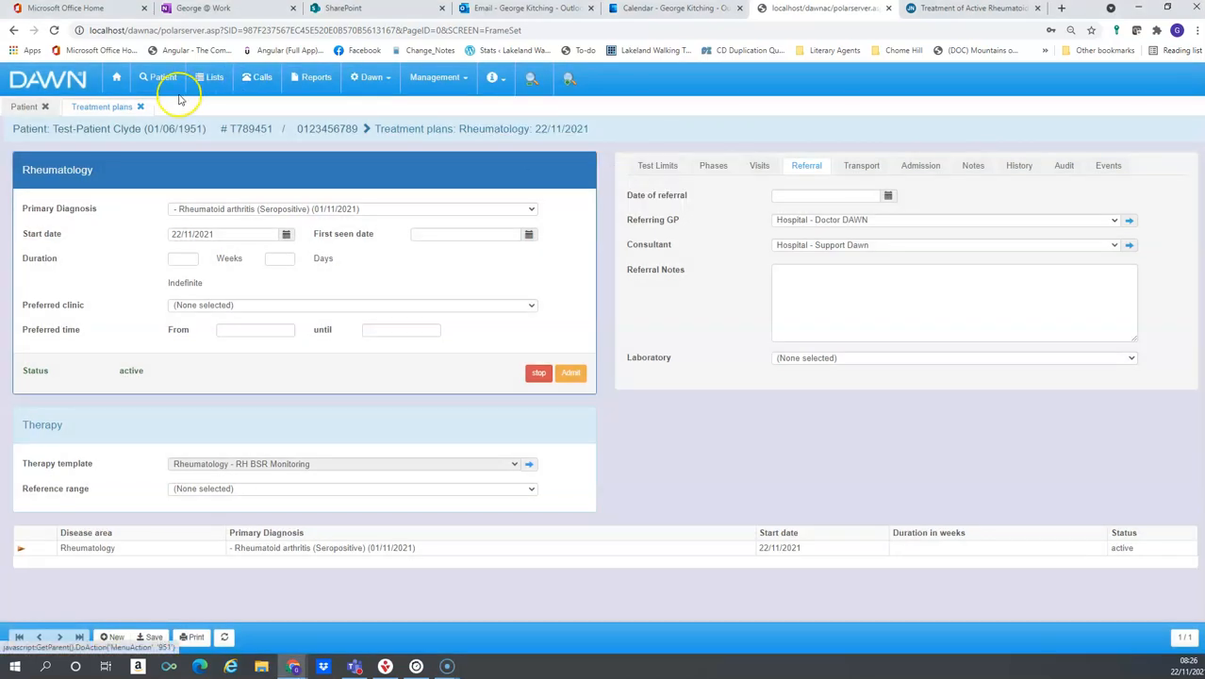
pyautogui.click(141, 109)
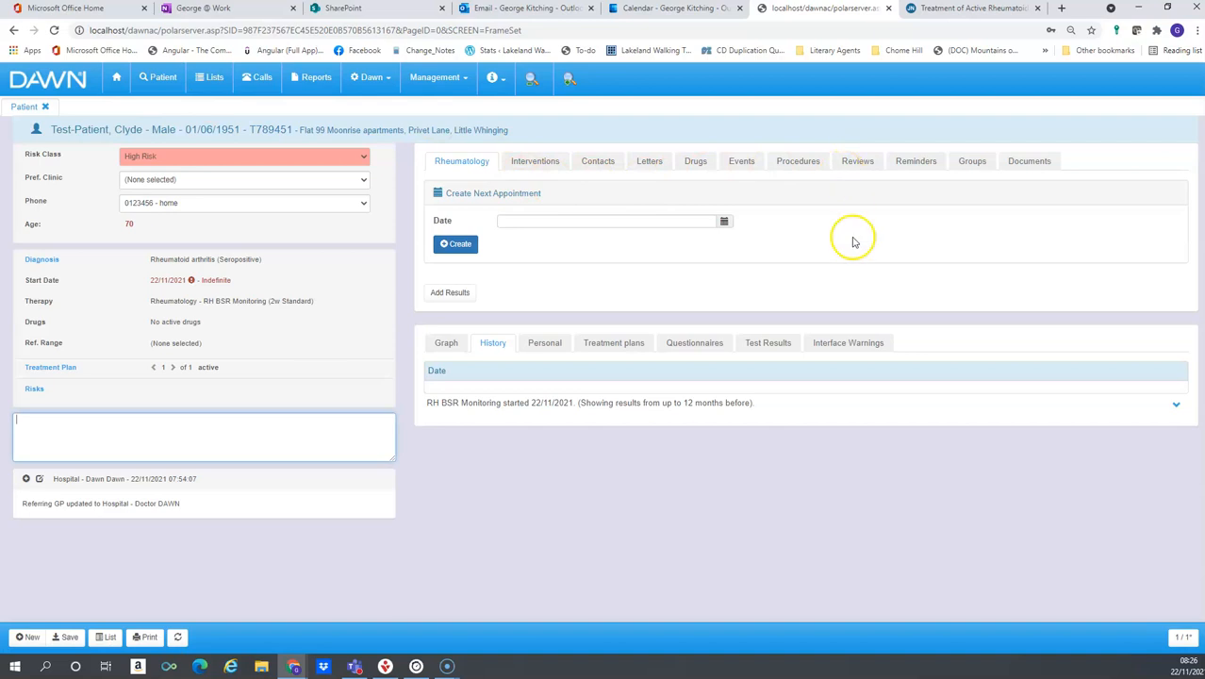
# Create the patient's next appointment in Interventions for 22/11/2021
pyautogui.click(553, 165)
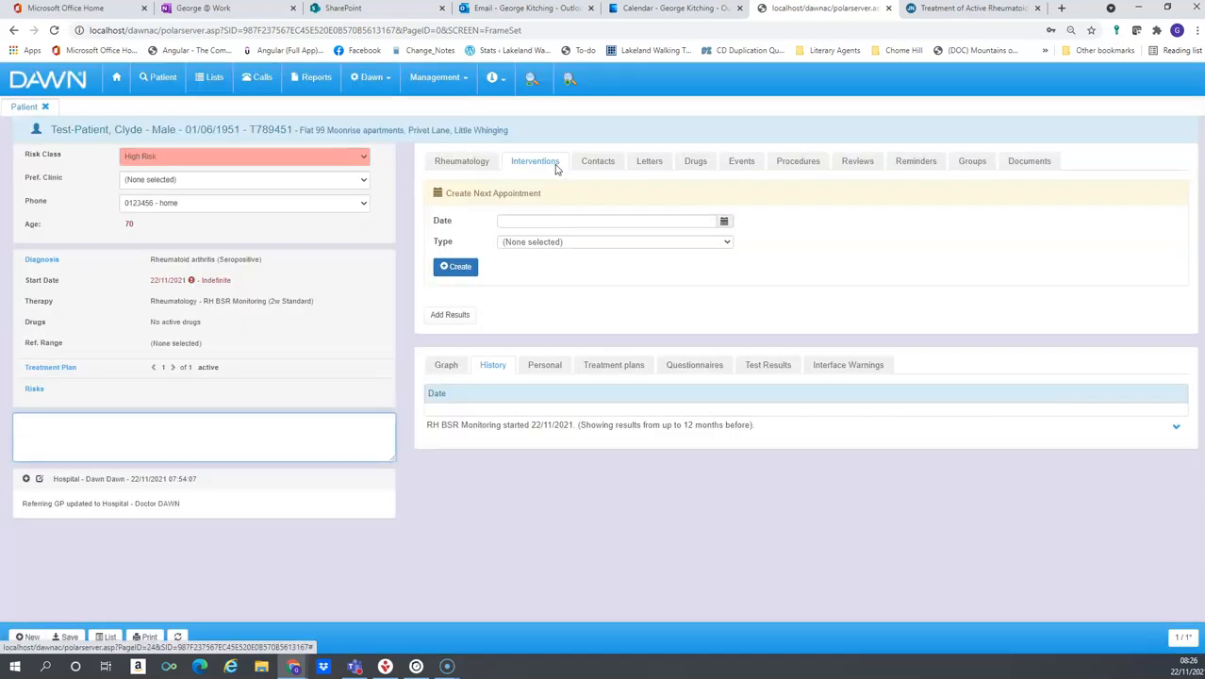
pyautogui.click(475, 173)
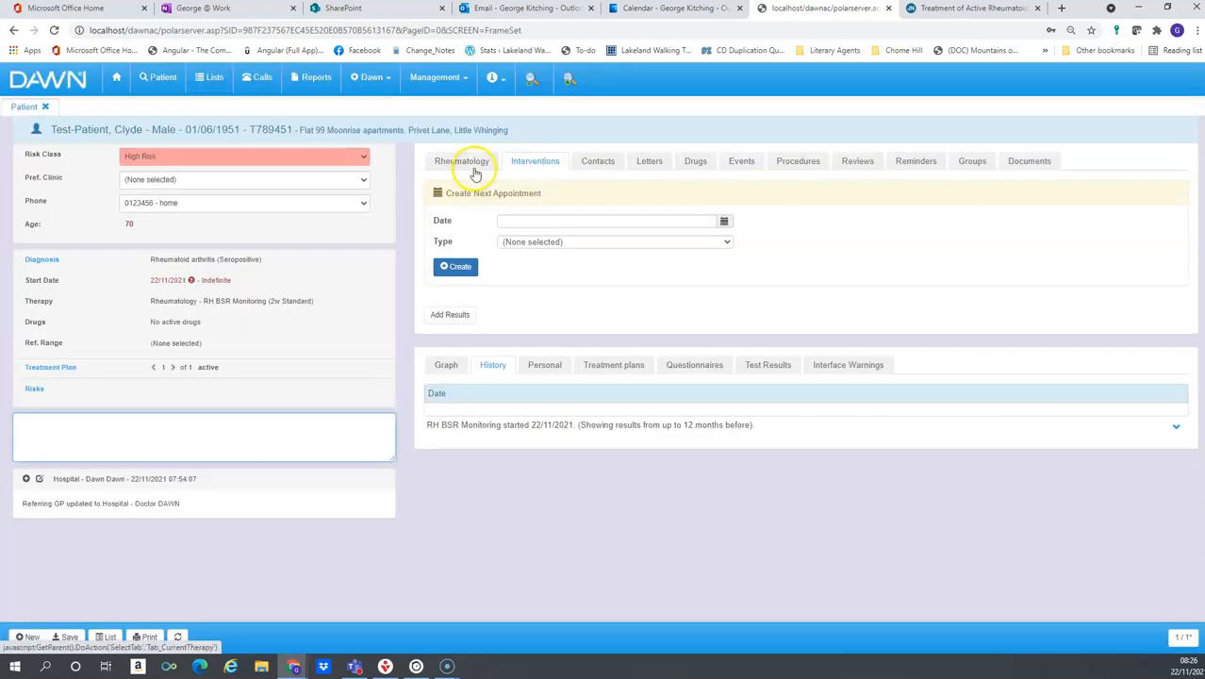
pyautogui.click(724, 220)
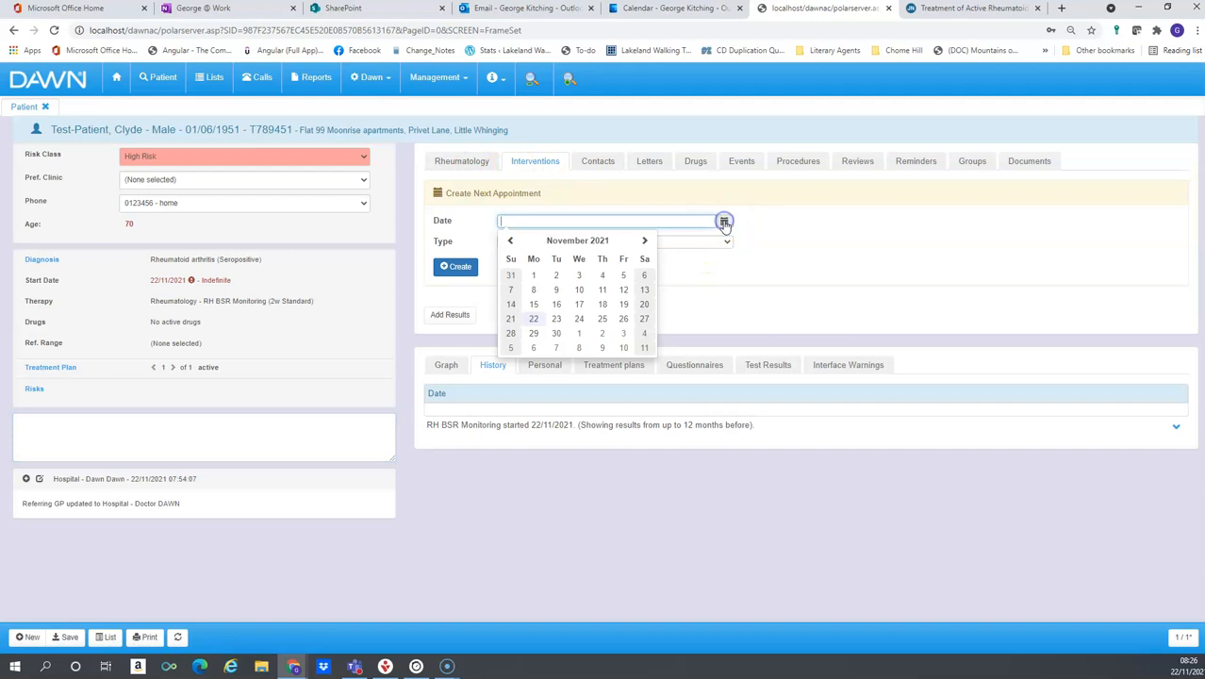
pyautogui.click(534, 321)
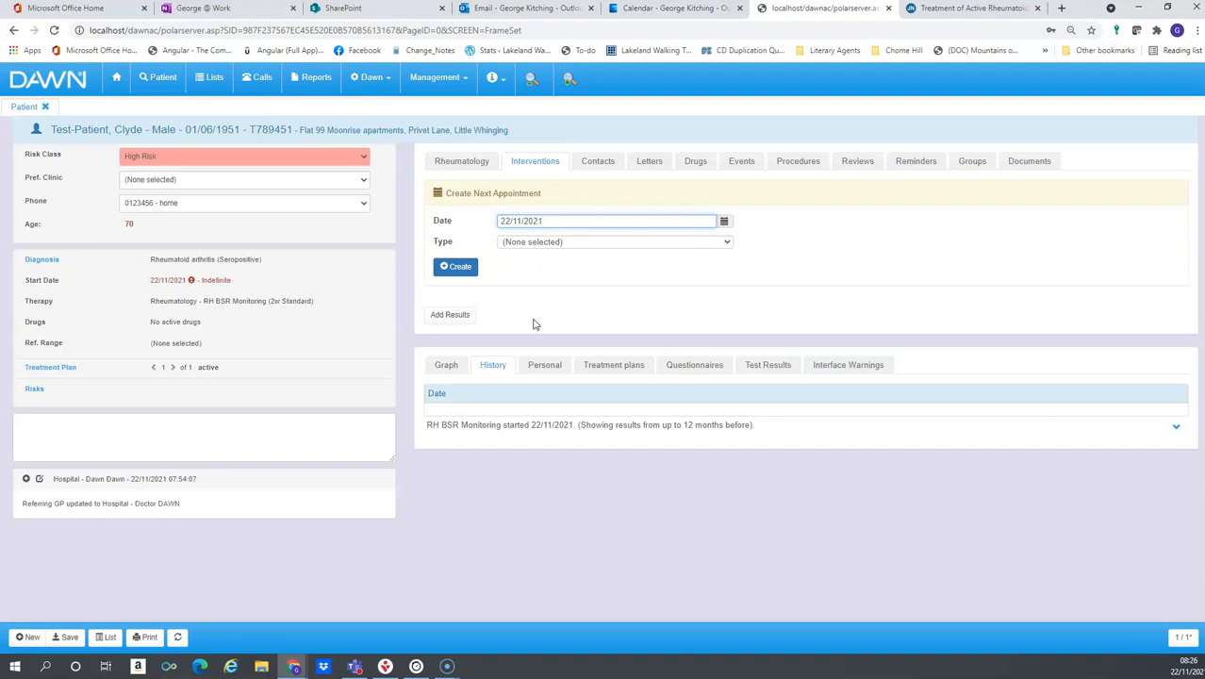
pyautogui.click(460, 267)
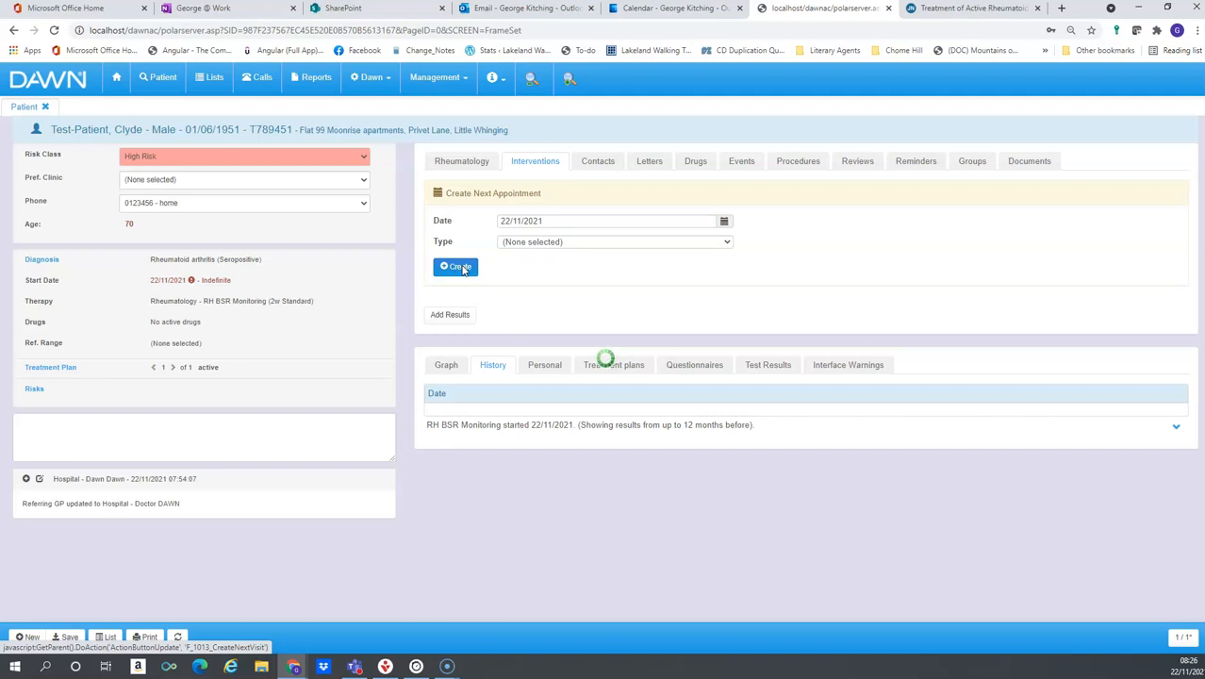
pyautogui.click(37, 634)
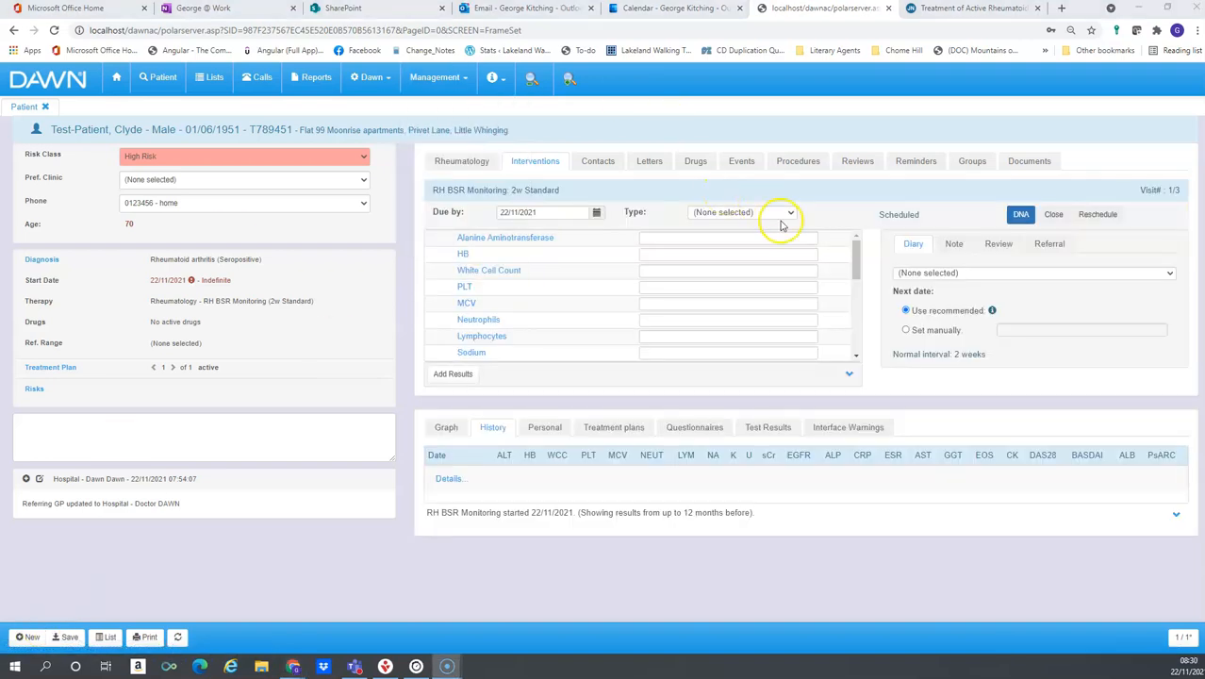
# Review the full list of tests for the new visit and the patient's contacts
pyautogui.click(848, 374)
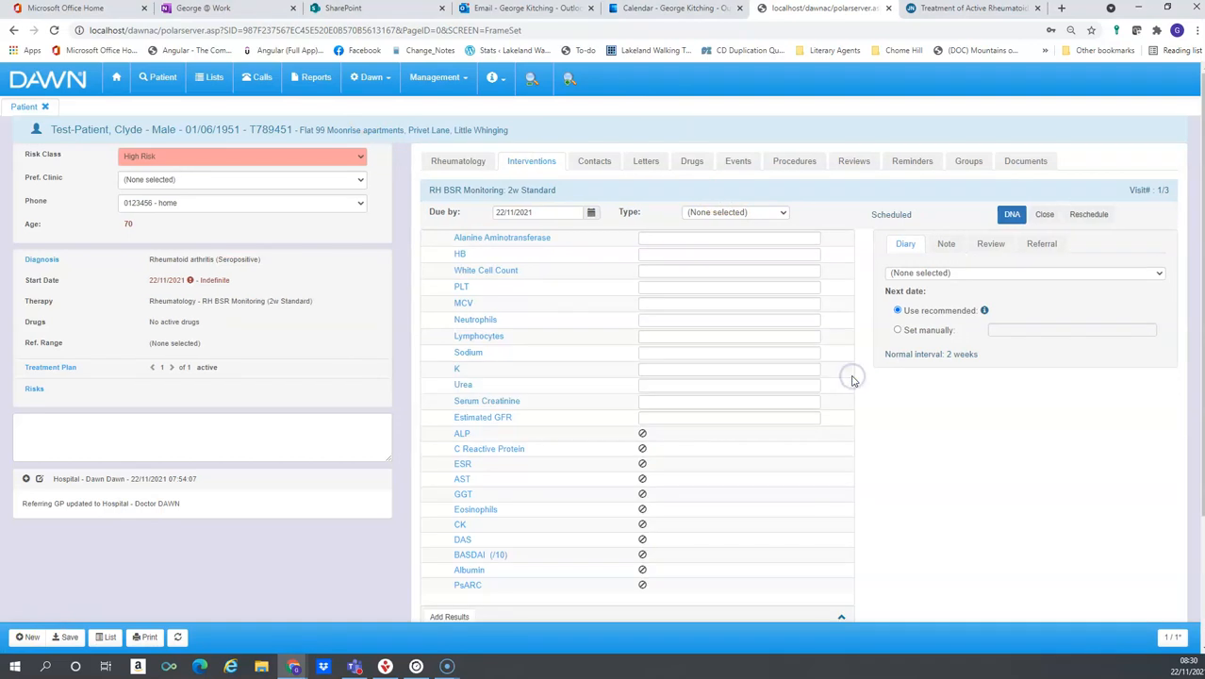
pyautogui.click(841, 616)
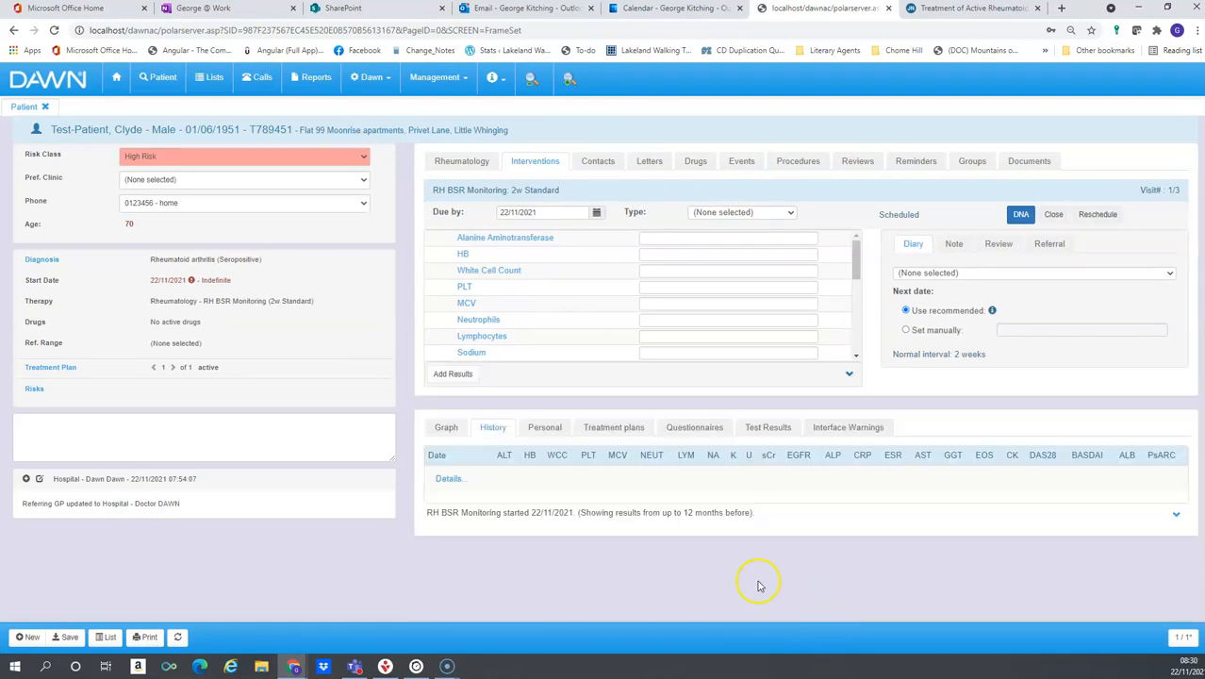
pyautogui.click(612, 171)
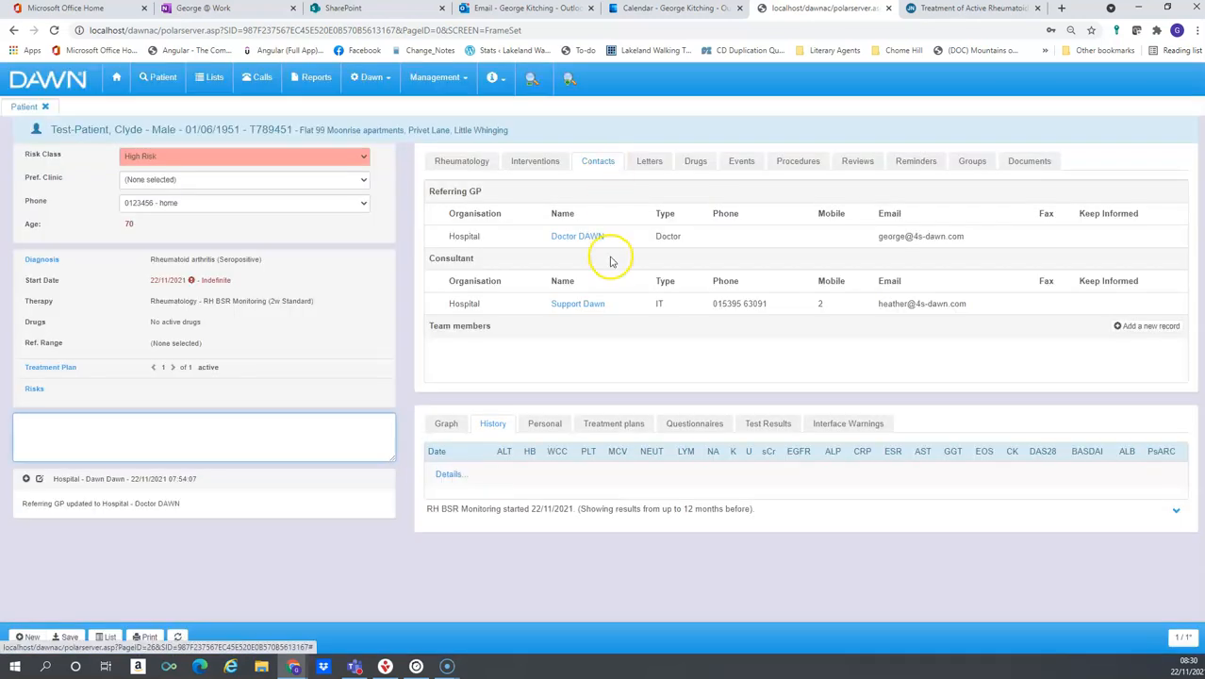
# Add Leflunomide to the patient's drugs with a dose of 20 mg taken once per day
pyautogui.click(542, 162)
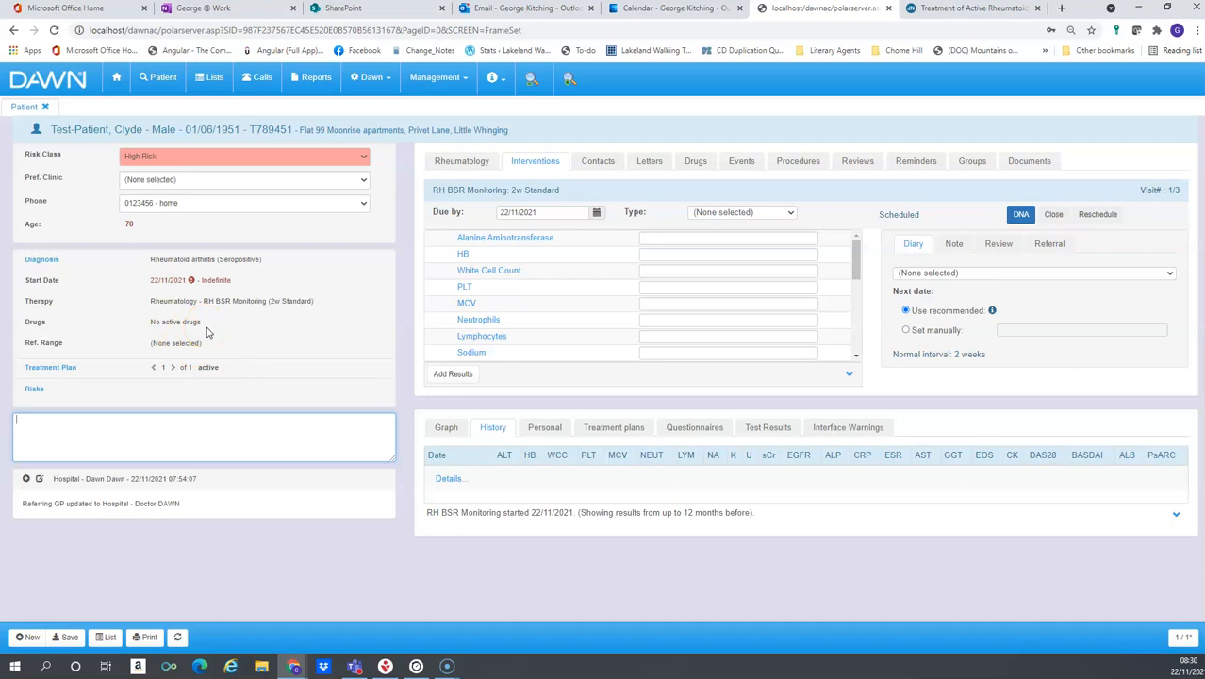
pyautogui.click(696, 162)
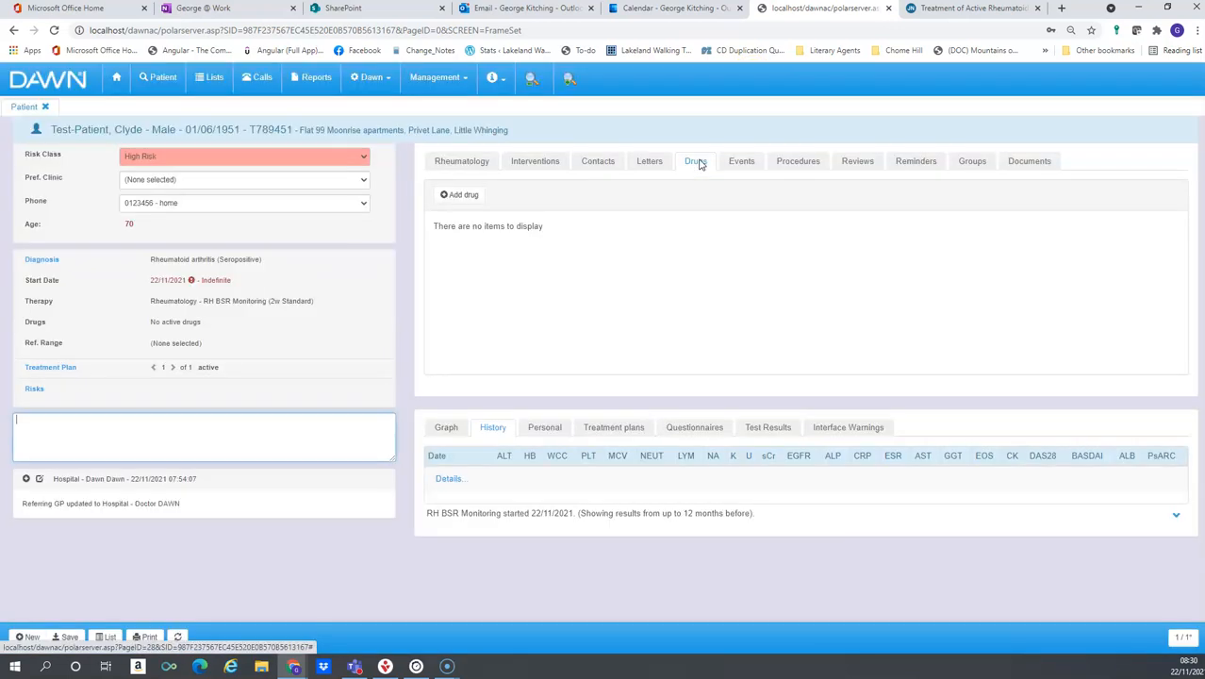
pyautogui.click(442, 196)
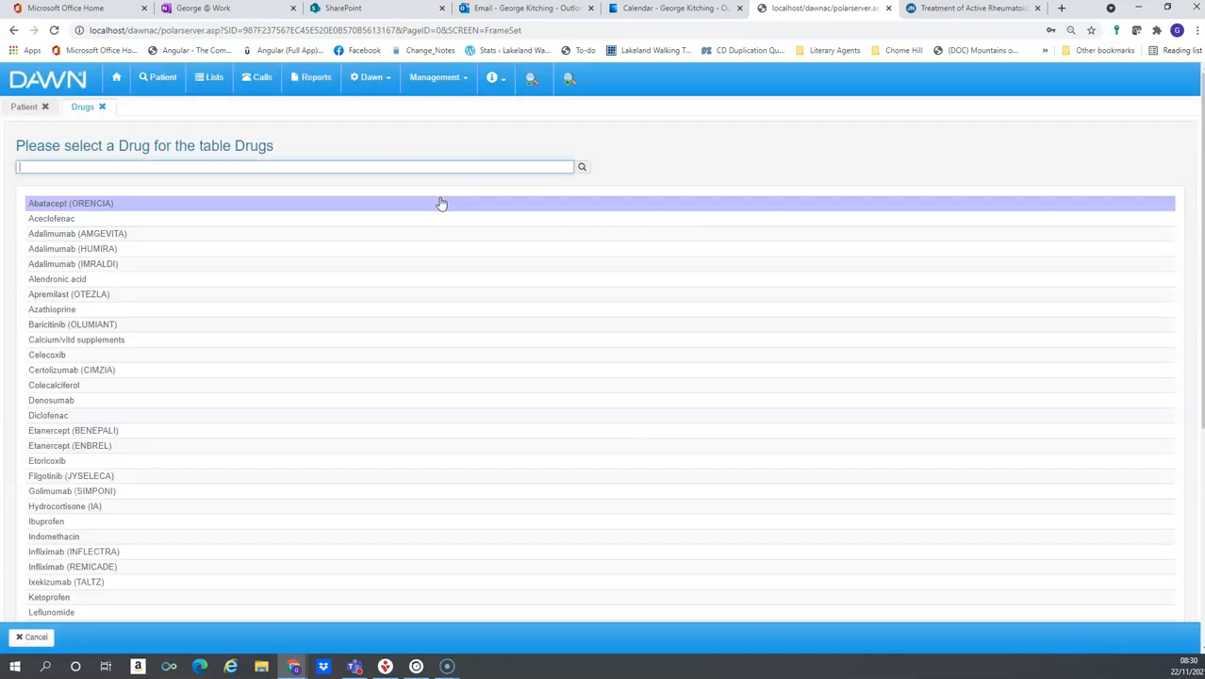
pyautogui.write('lef')
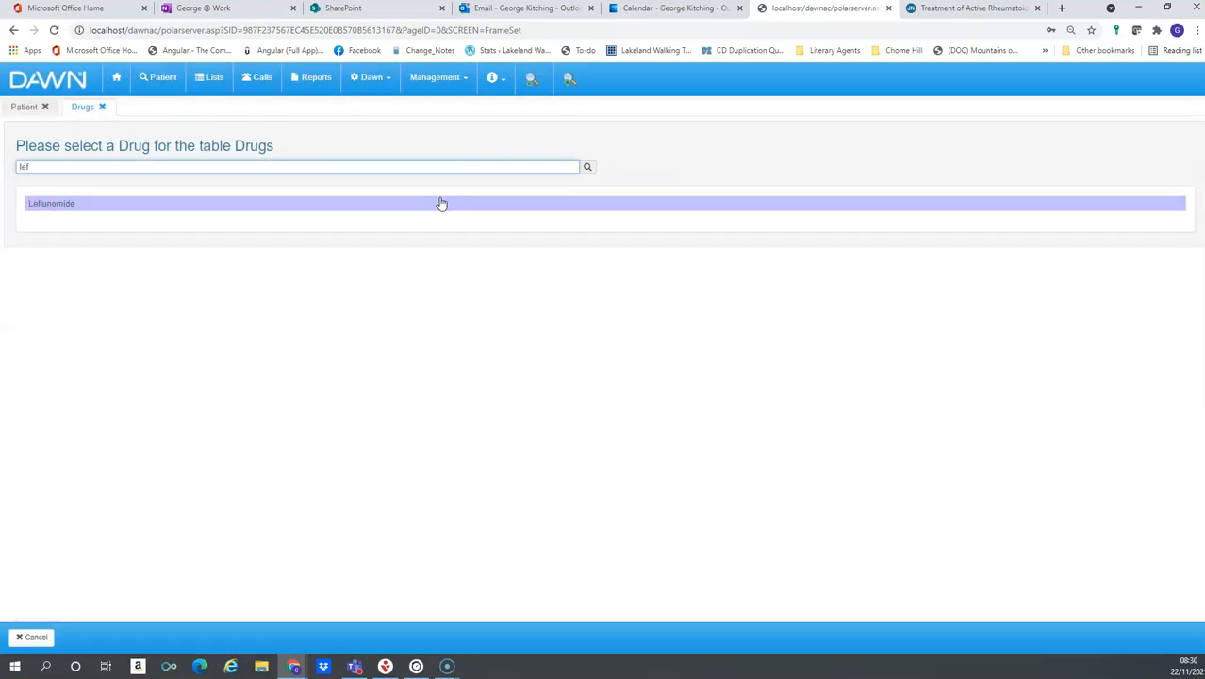
pyautogui.click(152, 197)
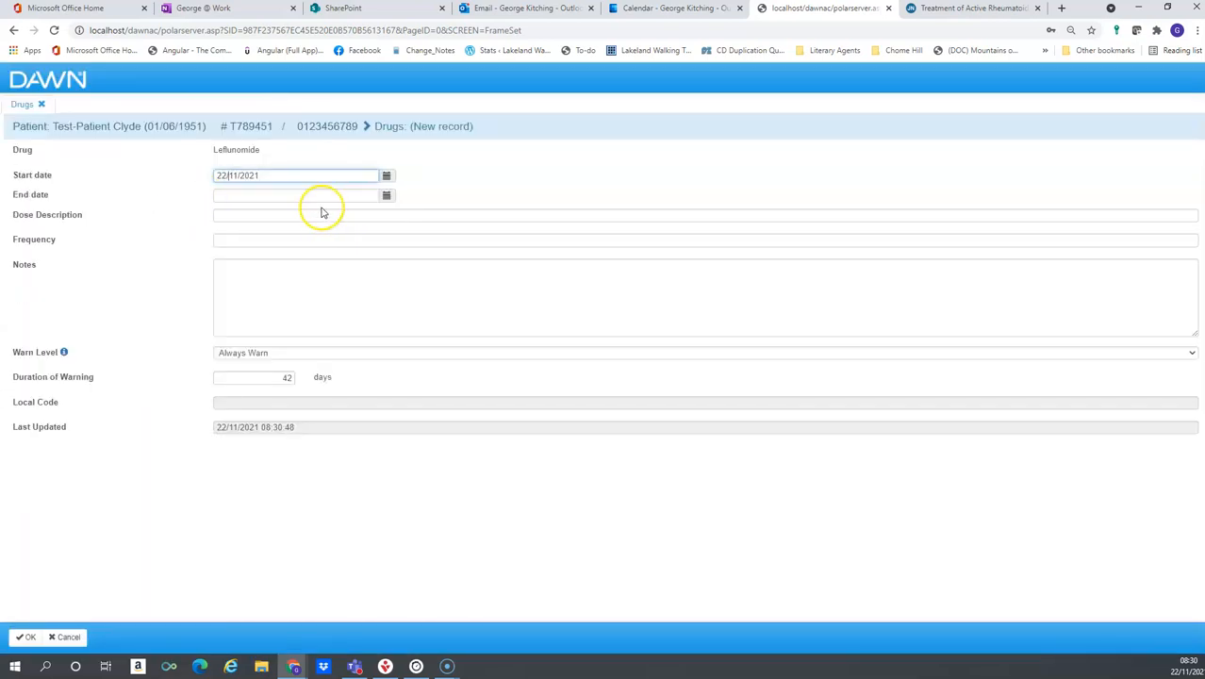
pyautogui.click(285, 218)
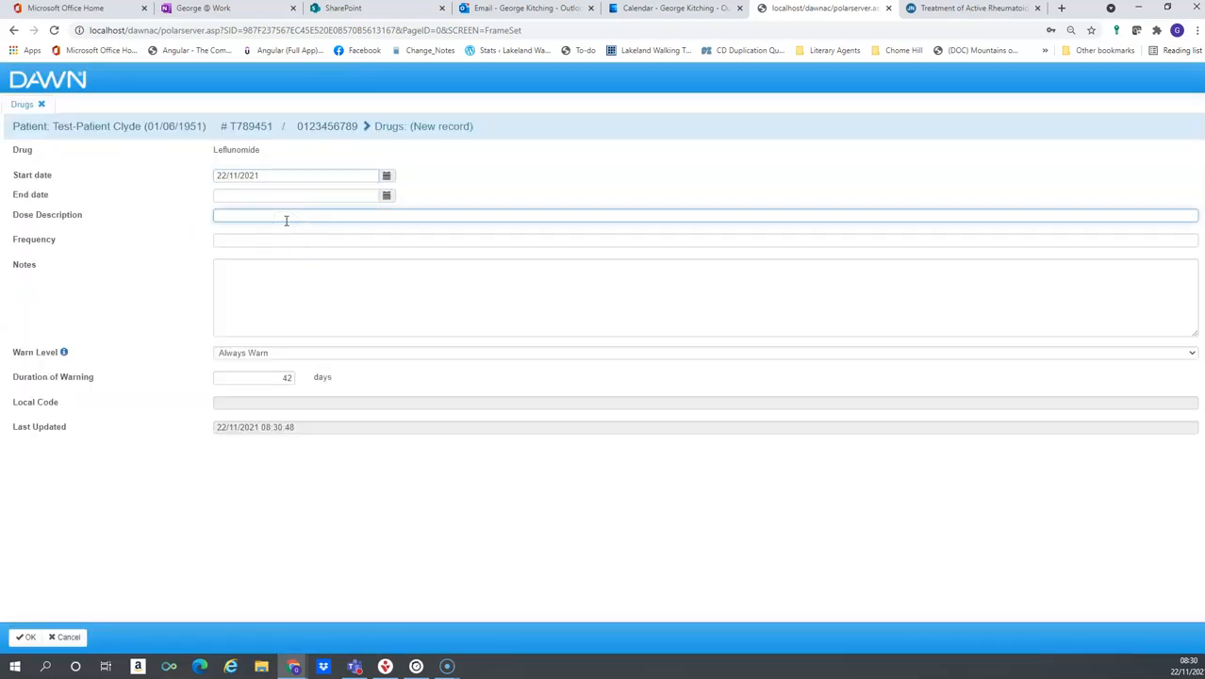
pyautogui.press('Tab')
pyautogui.write('o')
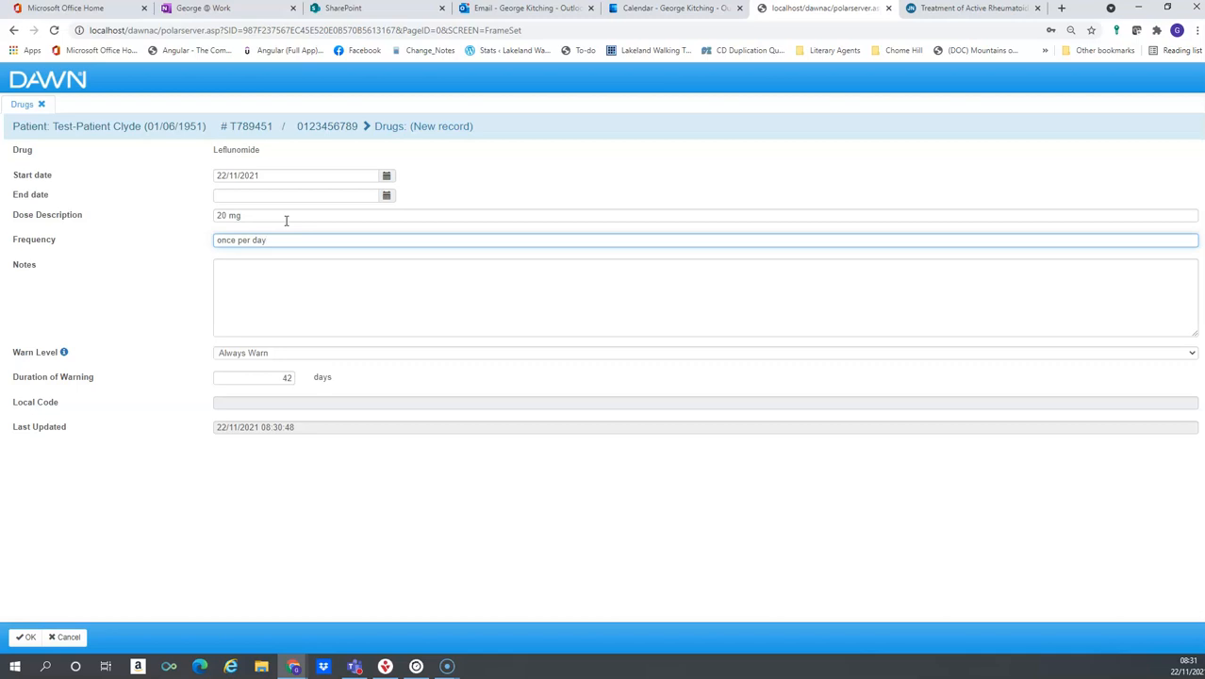
pyautogui.click(28, 639)
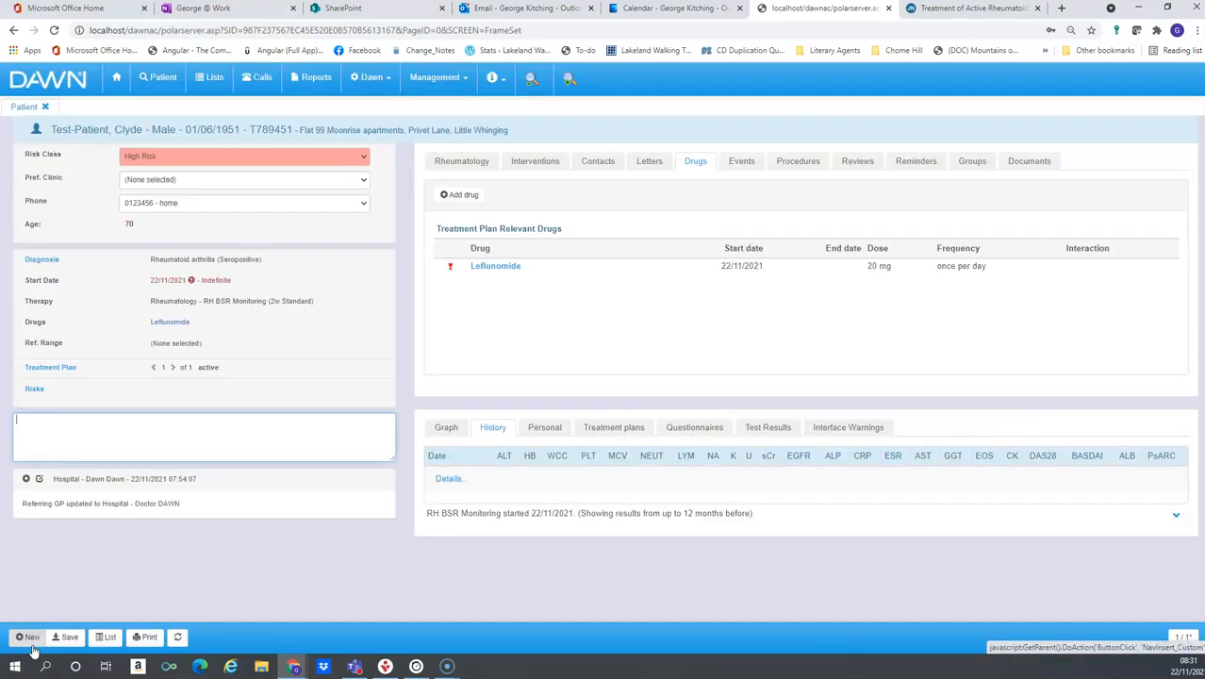
# Add Methotrexate to the patient's drugs from the rheumatology overview with a dose of 10 mg once per week, and save
pyautogui.click(381, 423)
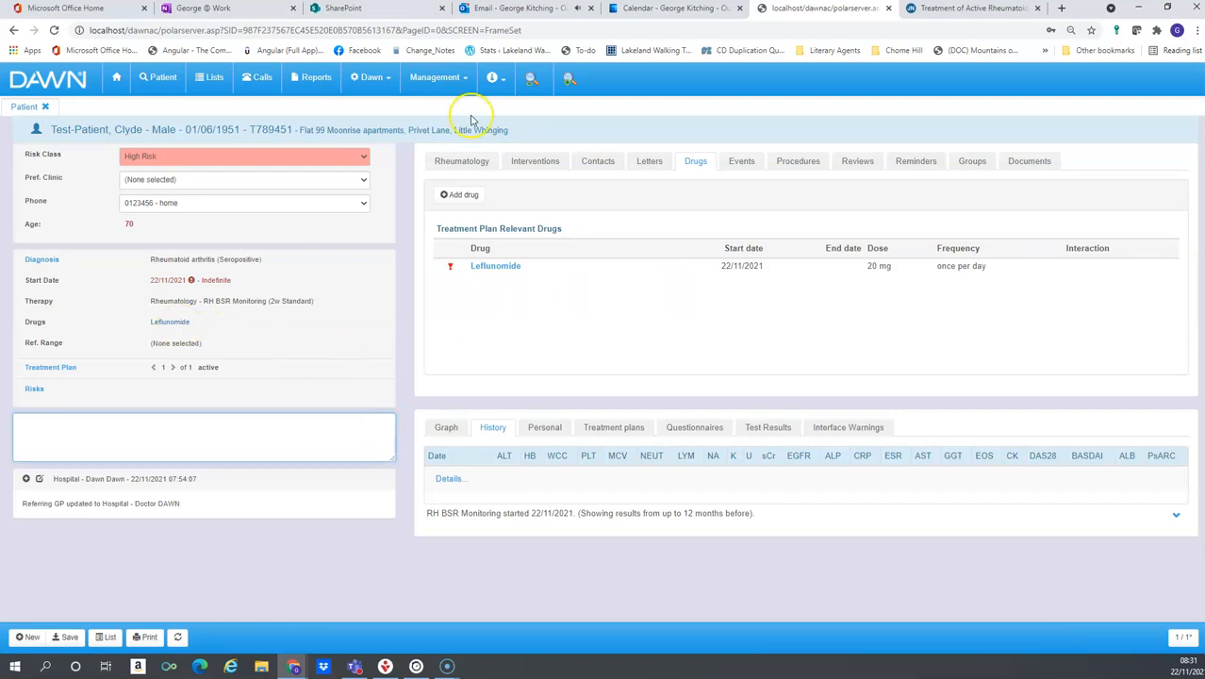
pyautogui.click(464, 165)
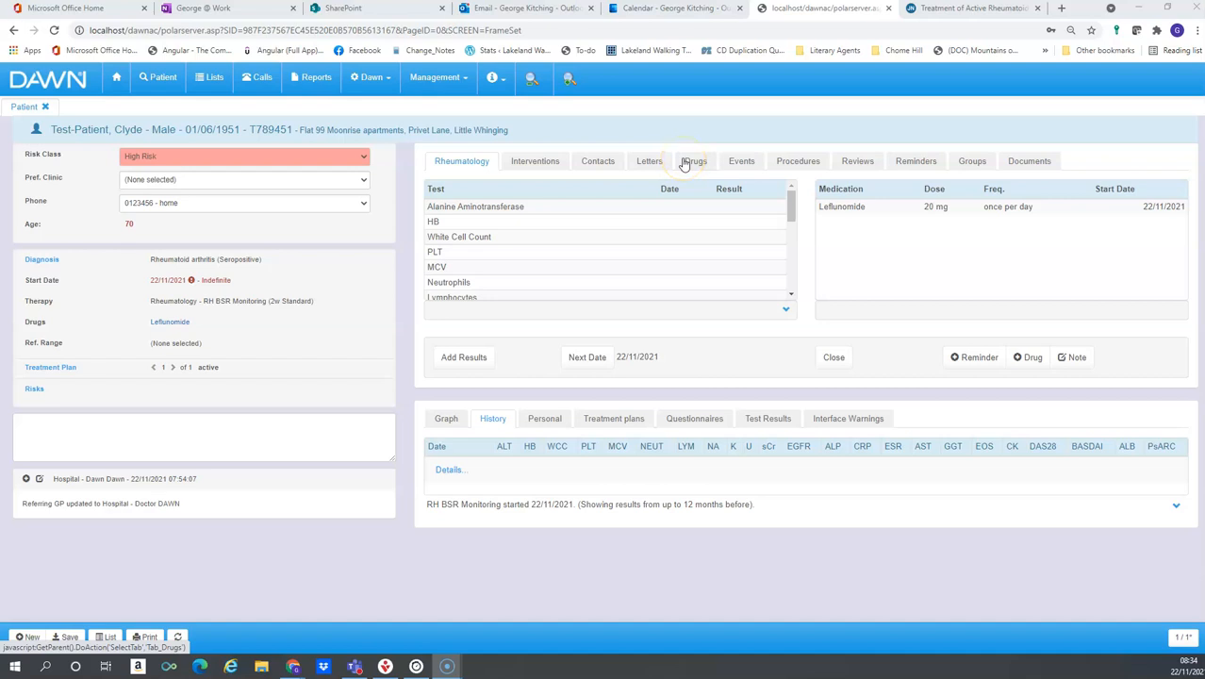
pyautogui.click(1037, 366)
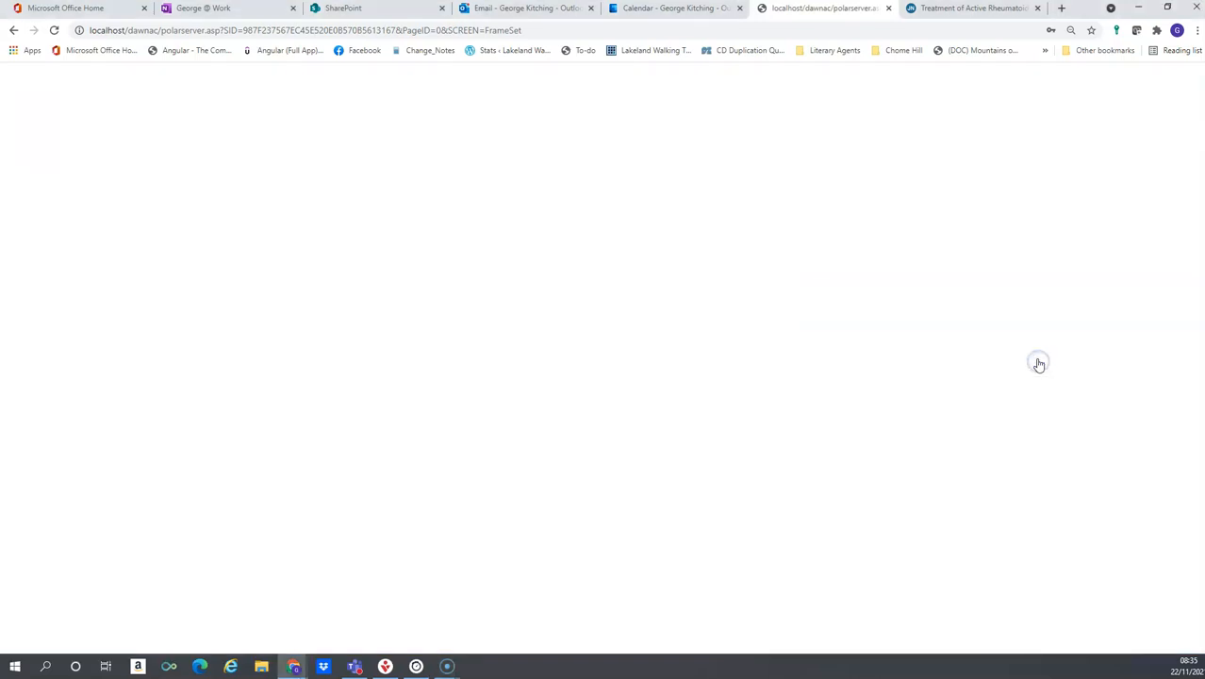
pyautogui.write('meth')
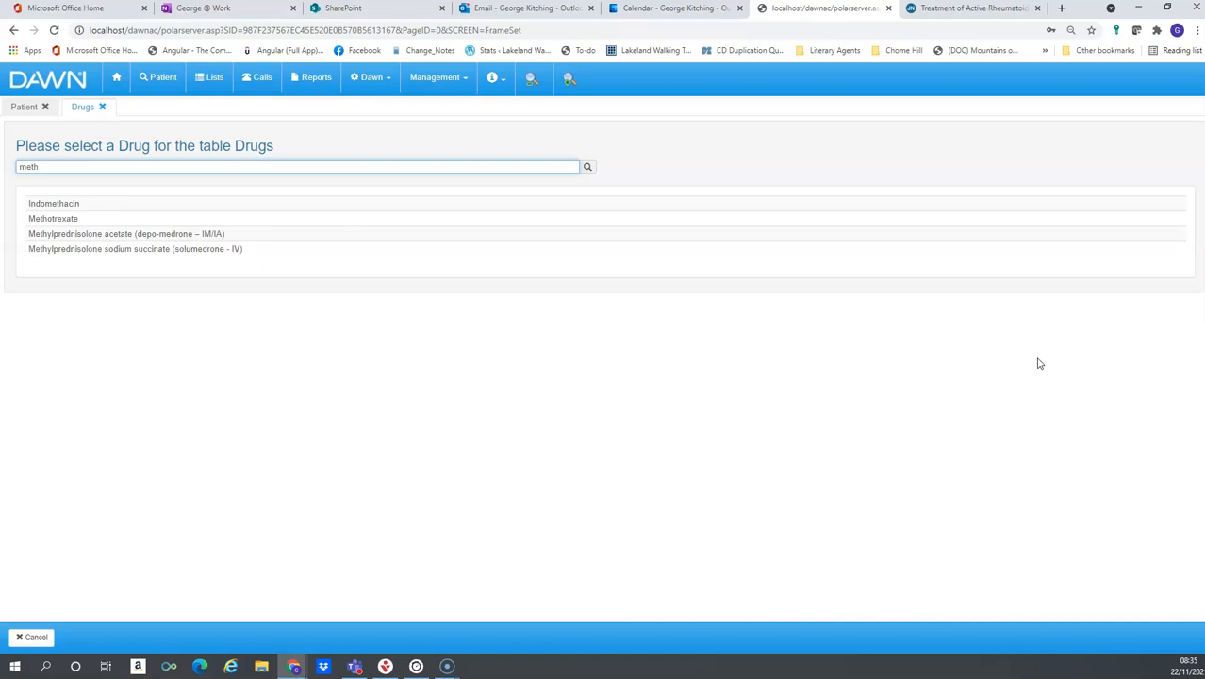
pyautogui.click(205, 218)
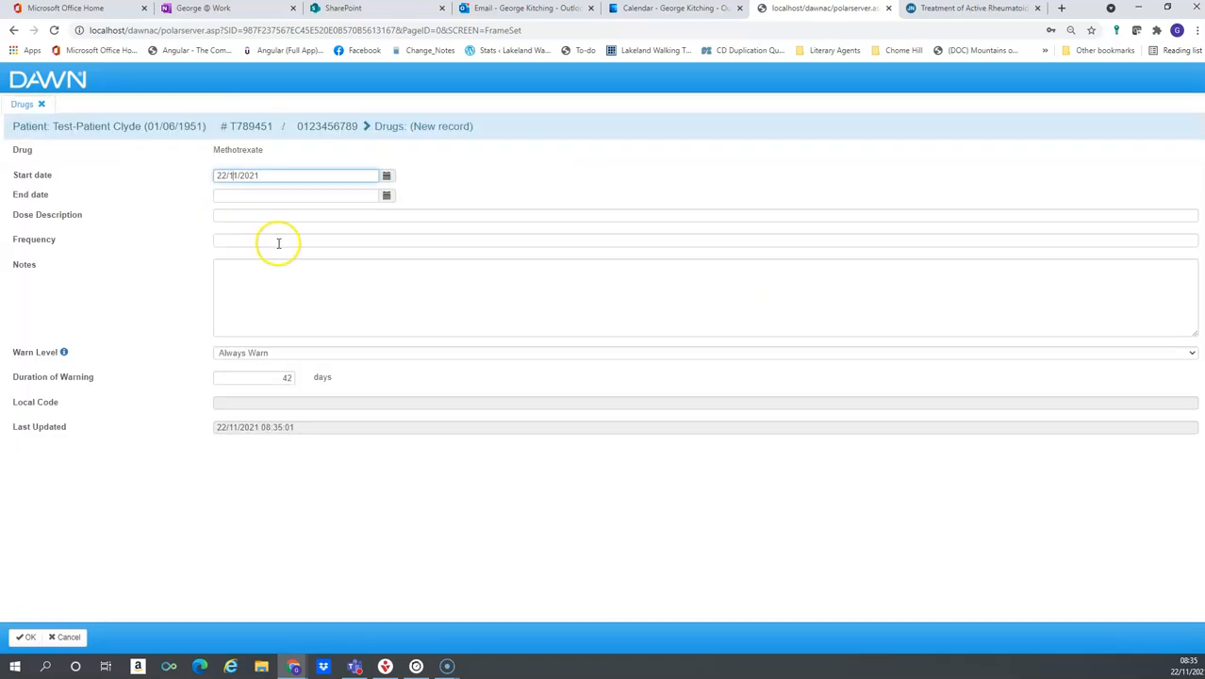
pyautogui.click(274, 221)
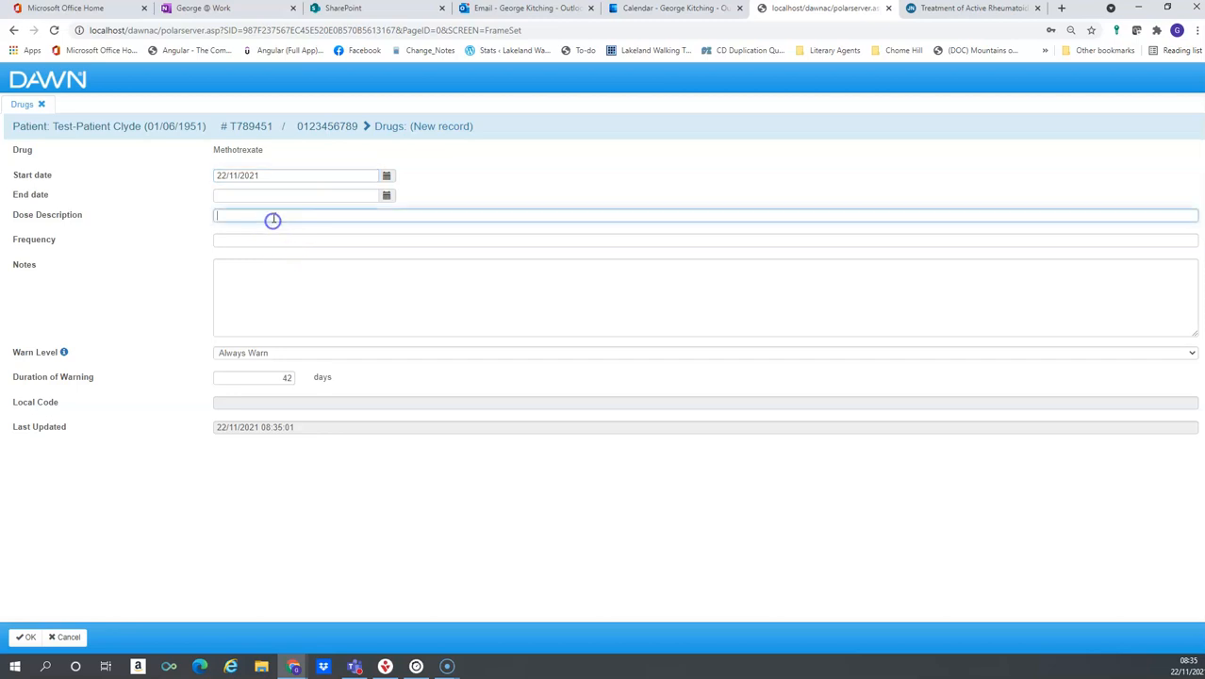
pyautogui.write('10 mg')
pyautogui.press('Tab')
pyautogui.write('once per week')
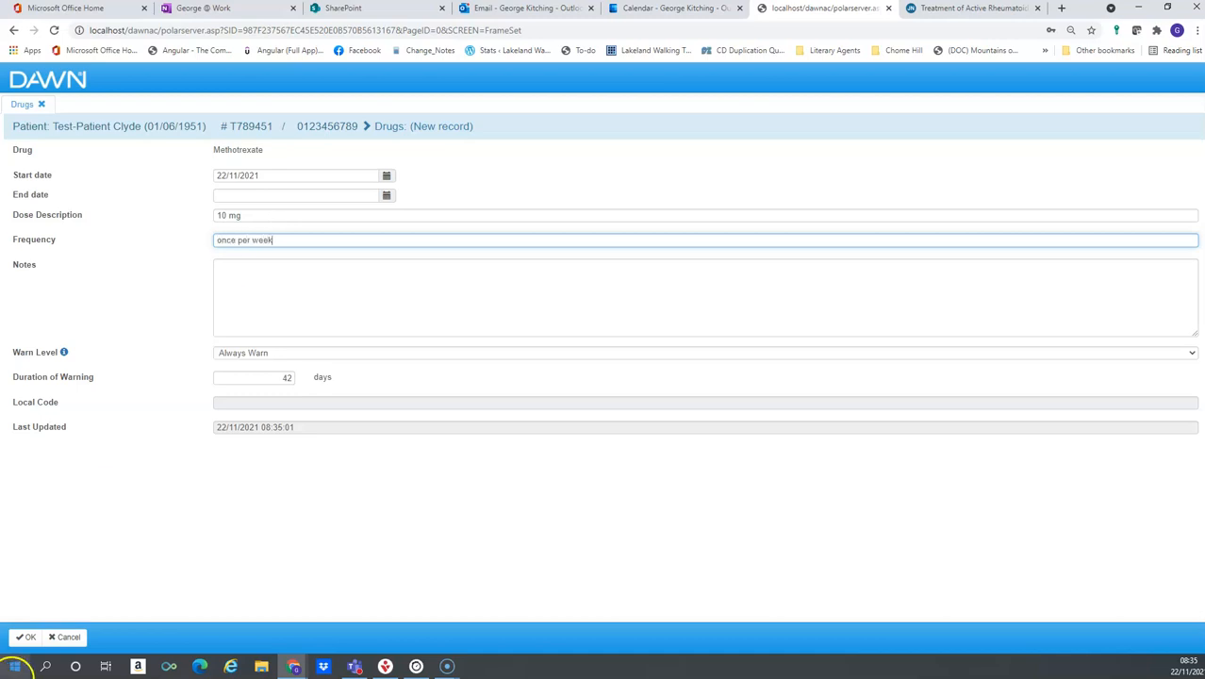
pyautogui.click(24, 639)
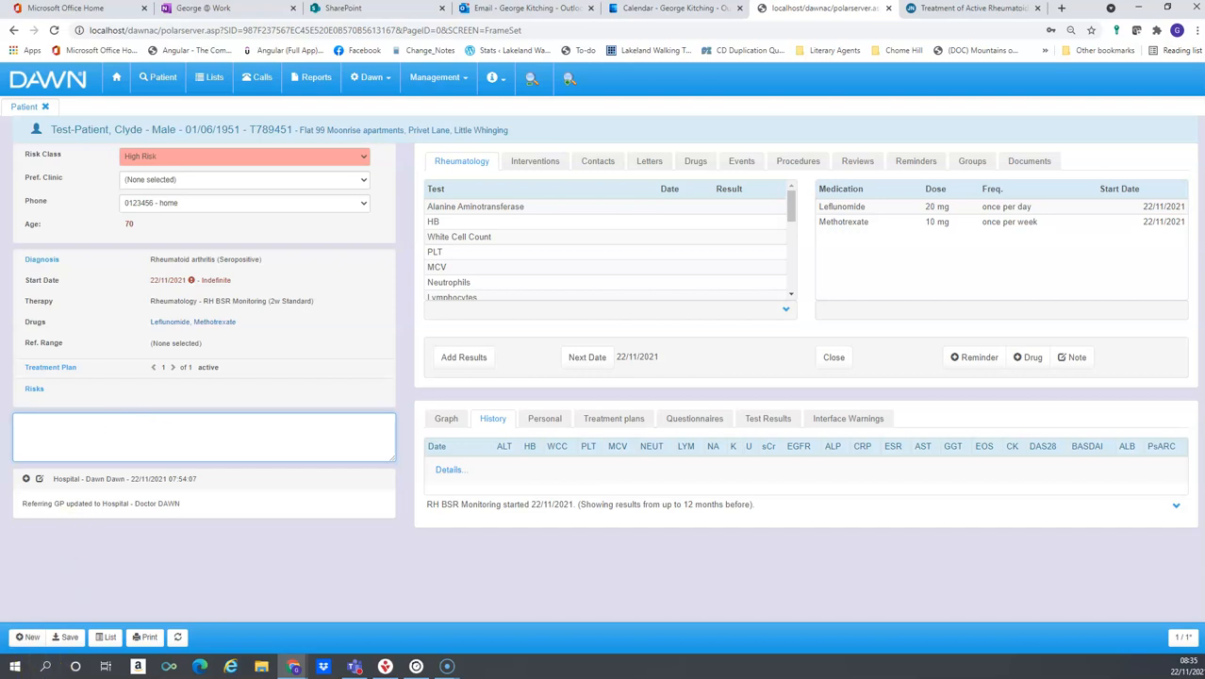
pyautogui.click(47, 627)
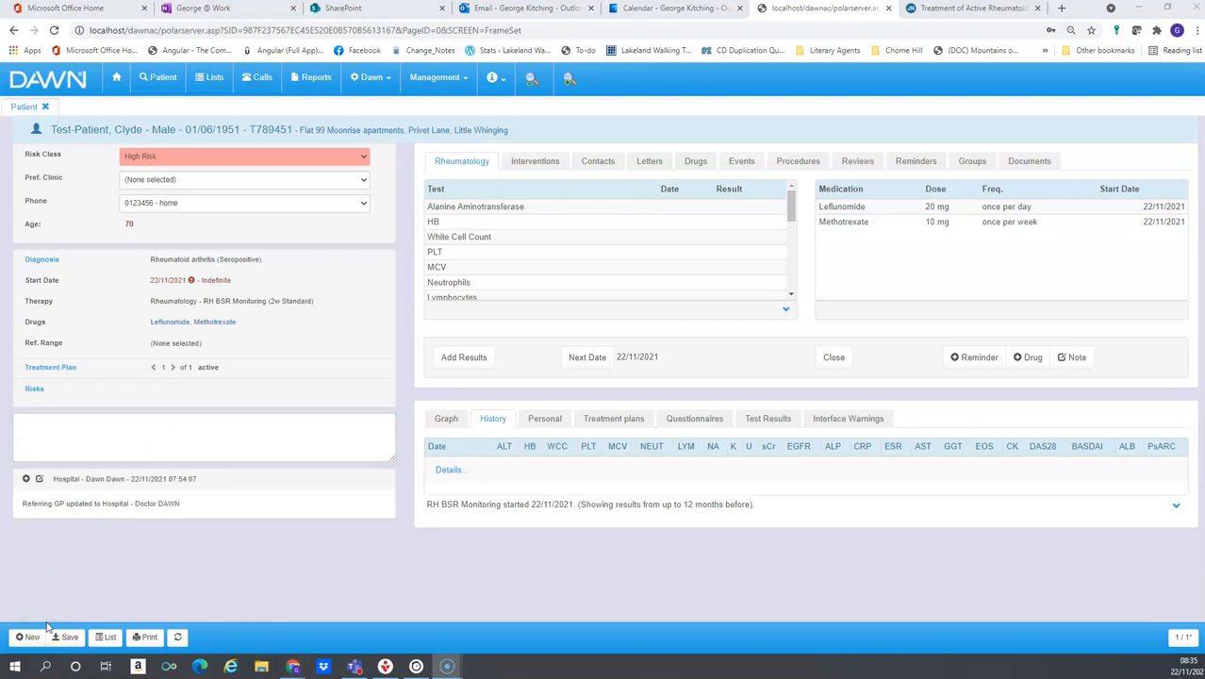